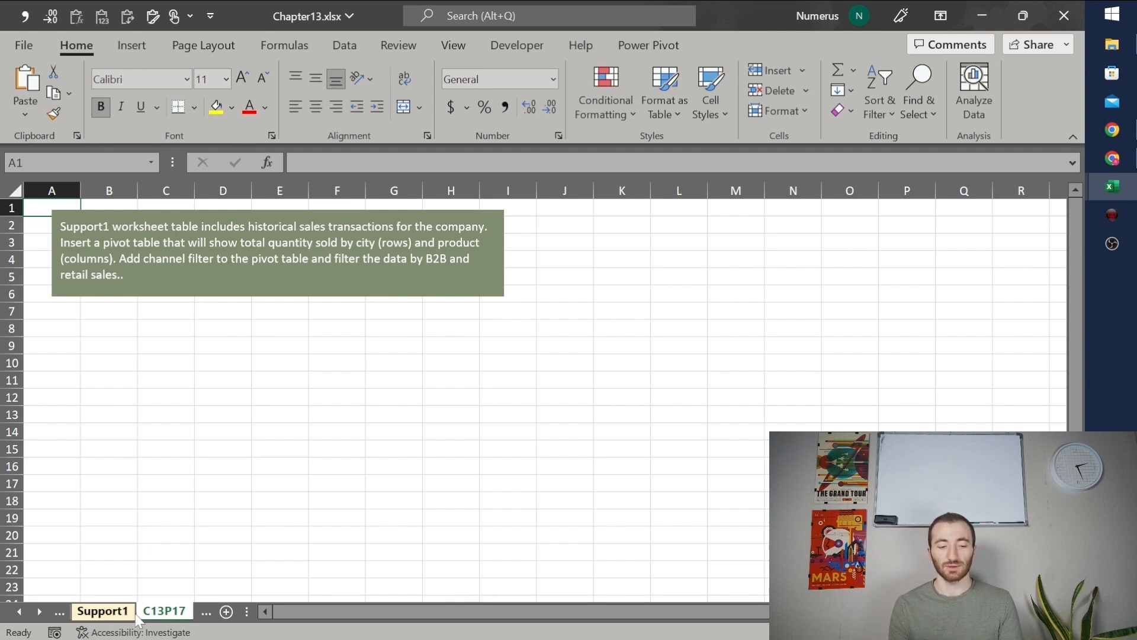
- Examine the columns of the Support1 transaction table, including Employee Name through PMT Trm., Quantity and Value FCY
{"action": "left_click", "coordinate": [105, 616]}
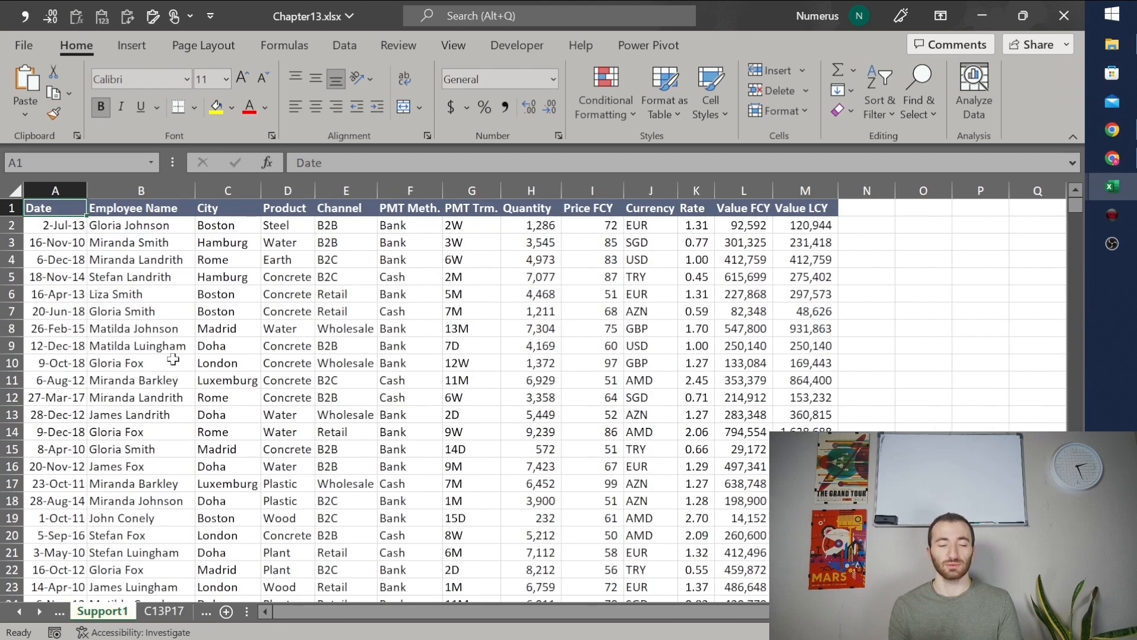
{"action": "left_click", "coordinate": [56, 185]}
{"action": "left_click_drag", "start_coordinate": [141, 190], "coordinate": [472, 231]}
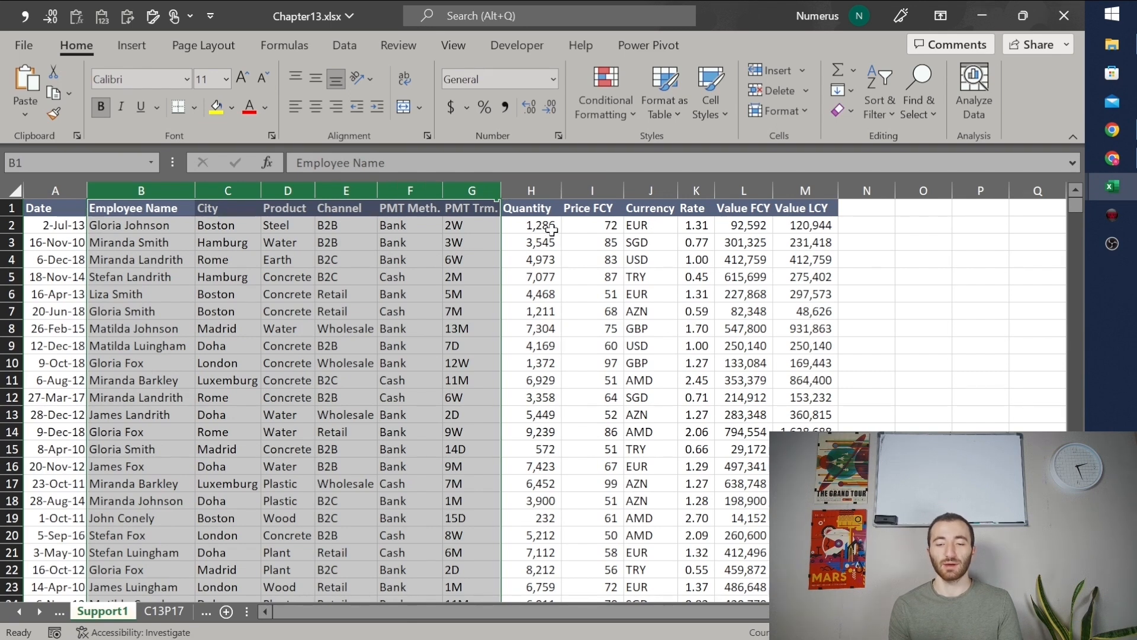
{"action": "left_click", "coordinate": [539, 191]}
{"action": "left_click", "coordinate": [749, 195], "text": "ctrl"}
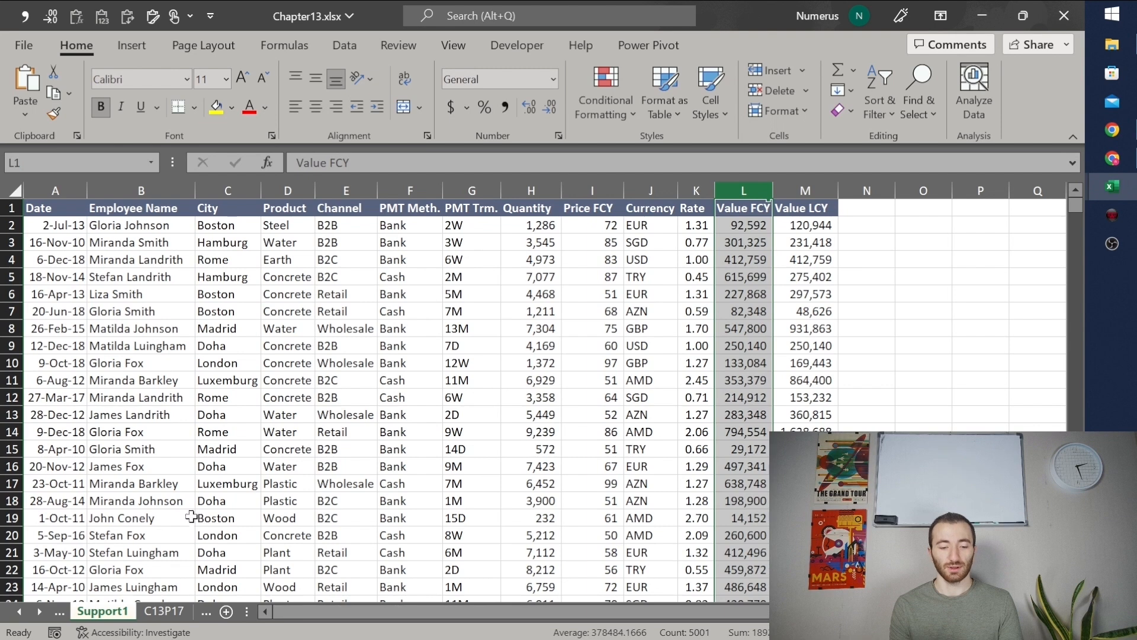
- On the C13P17 worksheet, select C10:C18, D9:H9 and D10:H18 together to outline the planned row, column and value areas
{"action": "left_click", "coordinate": [163, 613]}
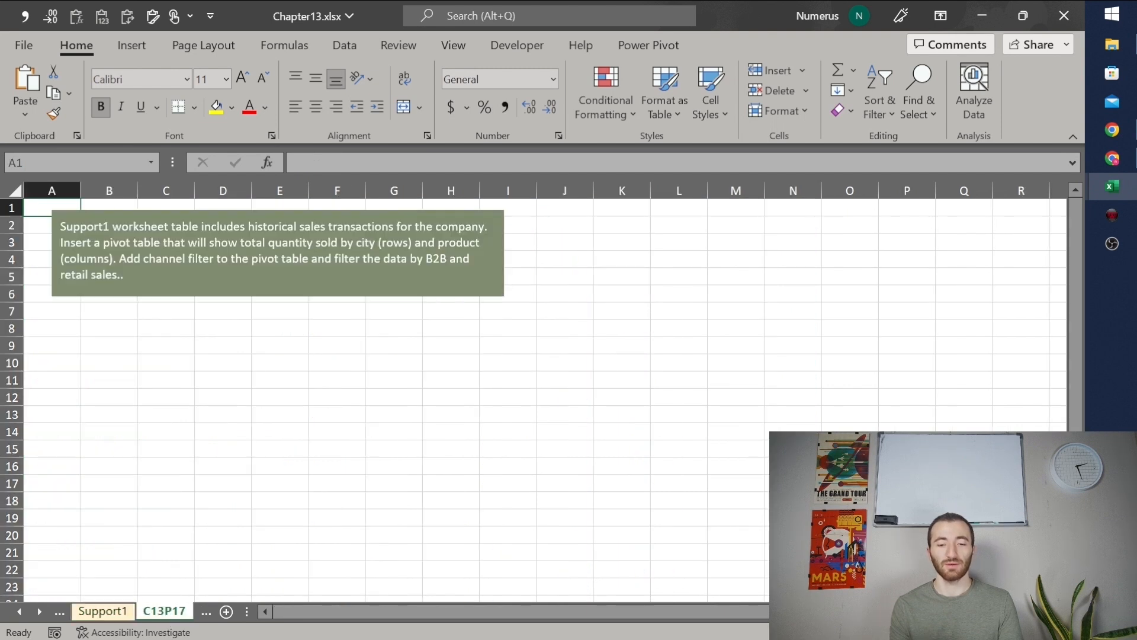
{"action": "left_click_drag", "start_coordinate": [142, 358], "coordinate": [160, 503]}
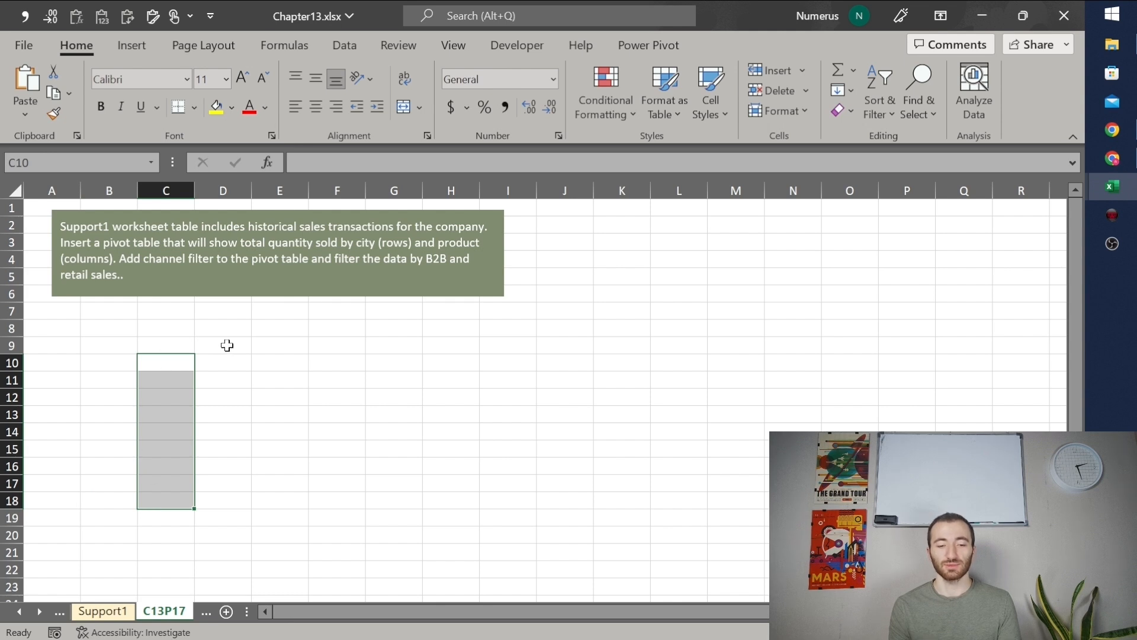
{"action": "left_click_drag", "start_coordinate": [227, 345], "coordinate": [452, 346]}
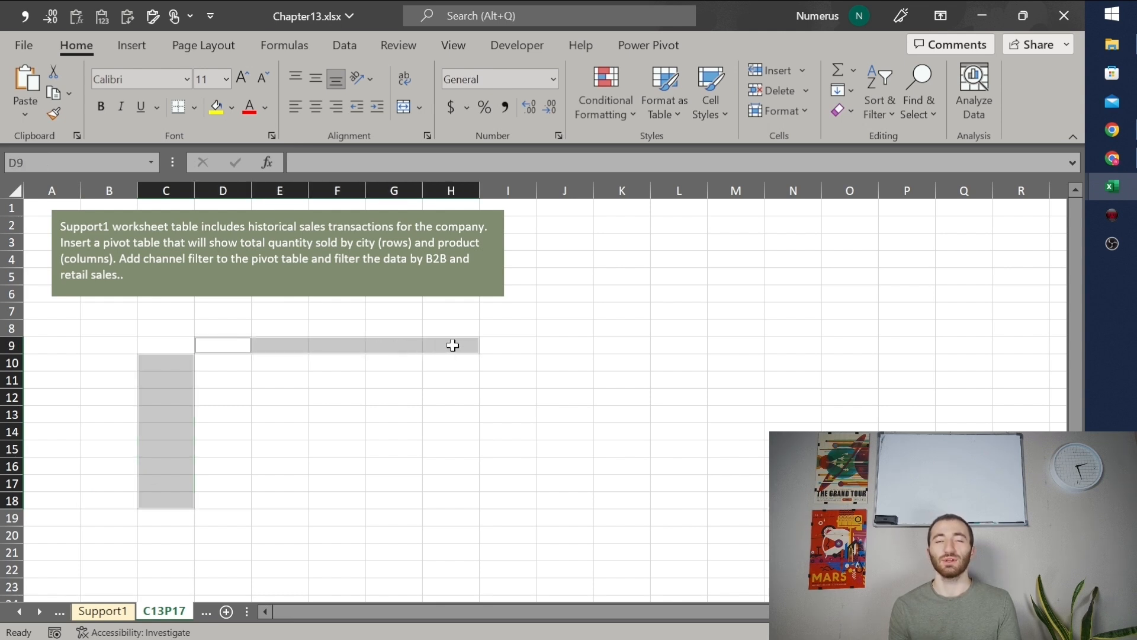
{"action": "left_click_drag", "start_coordinate": [226, 363], "coordinate": [458, 496]}
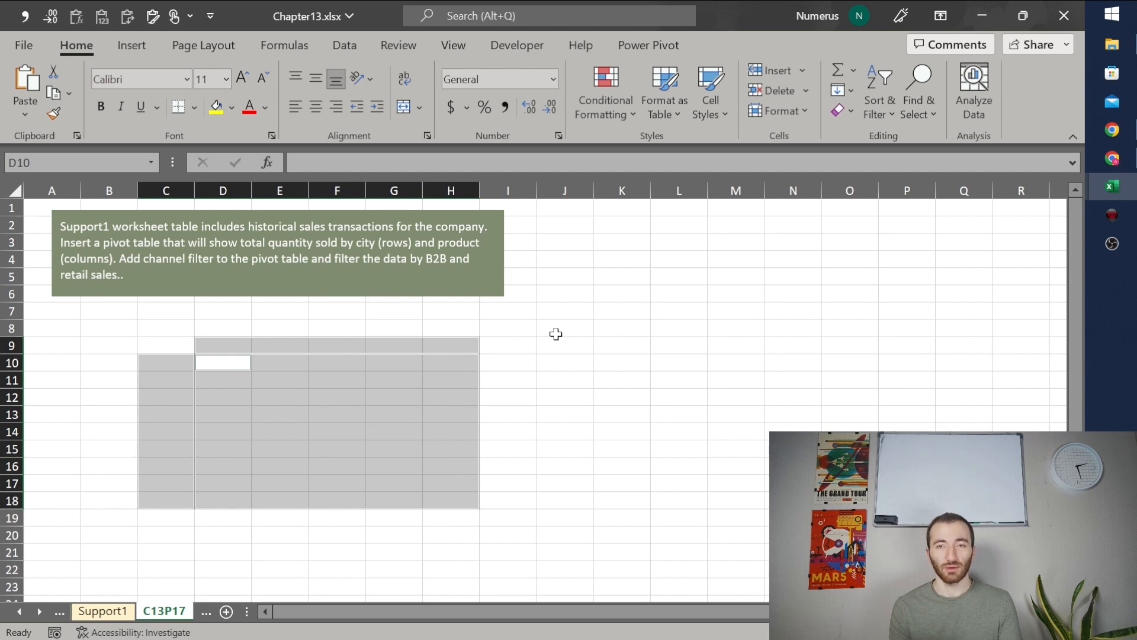
- Create a pivot table from Support1!$A$1:$M$5001 and place it on the existing C13P17 worksheet at cell B10
{"action": "left_click", "coordinate": [93, 616]}
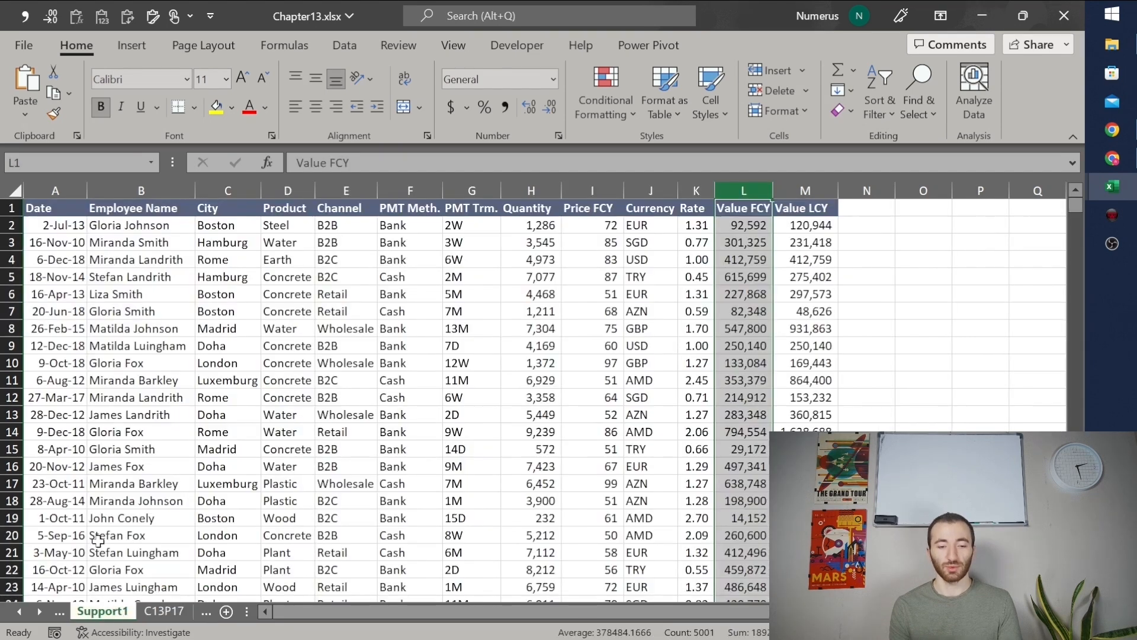
{"action": "left_click", "coordinate": [284, 276]}
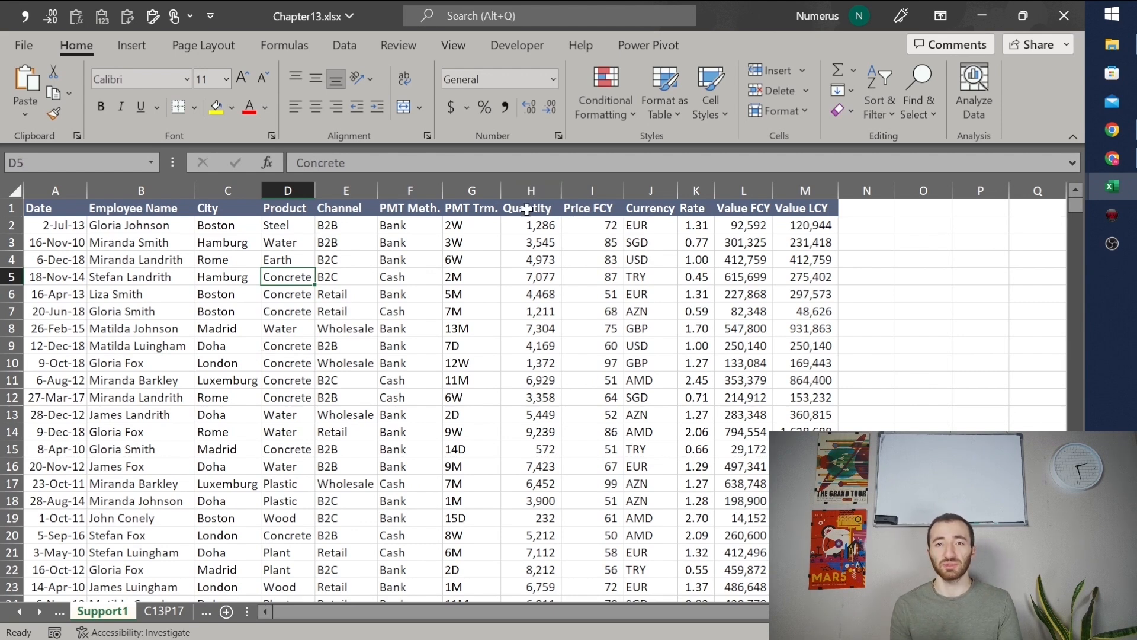
{"action": "left_click", "coordinate": [7, 380]}
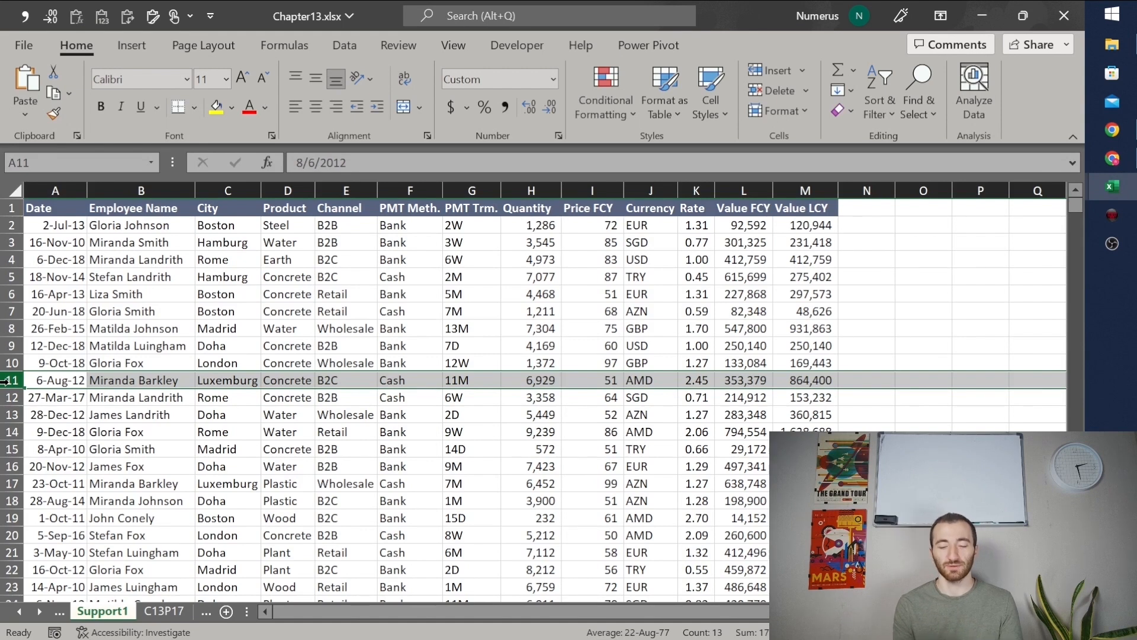
{"action": "left_click", "coordinate": [394, 344]}
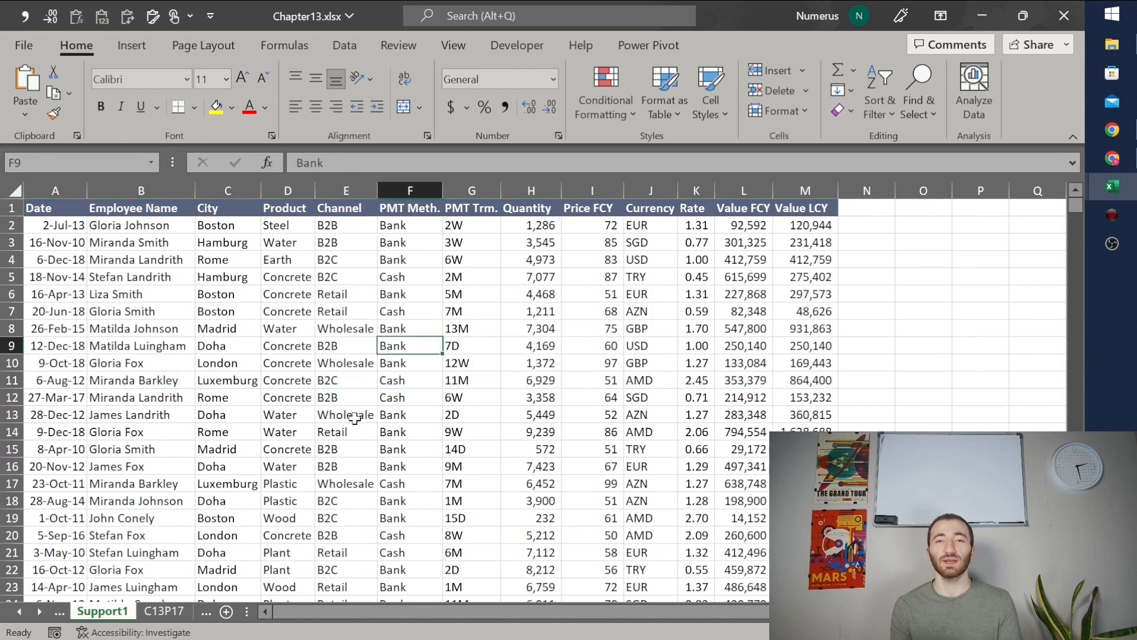
{"action": "left_click", "coordinate": [134, 52]}
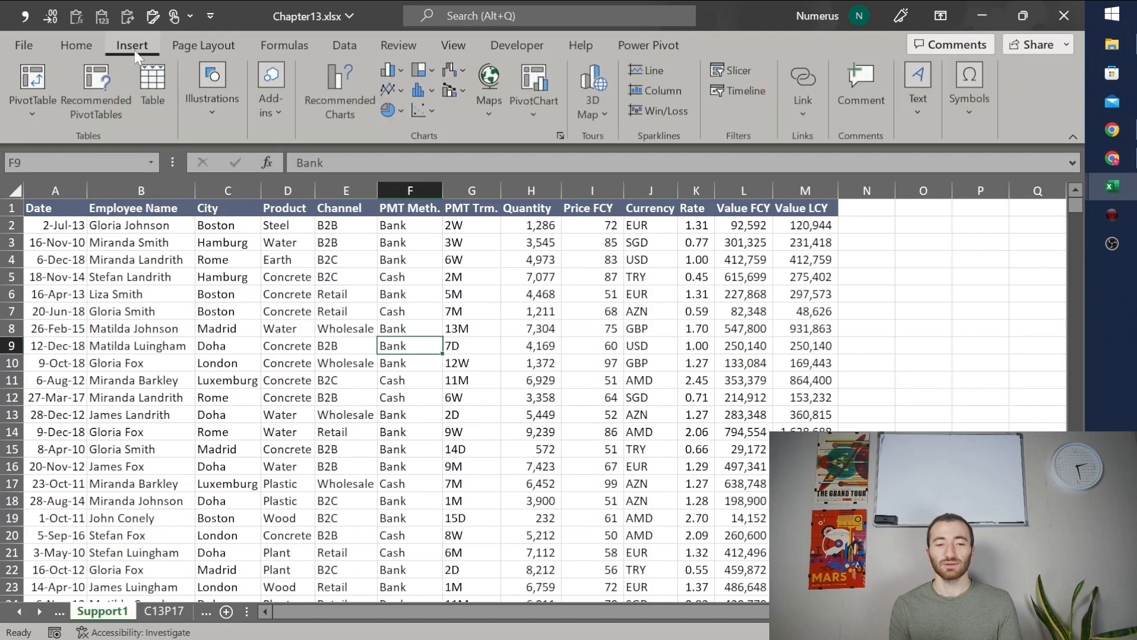
{"action": "left_click", "coordinate": [34, 113]}
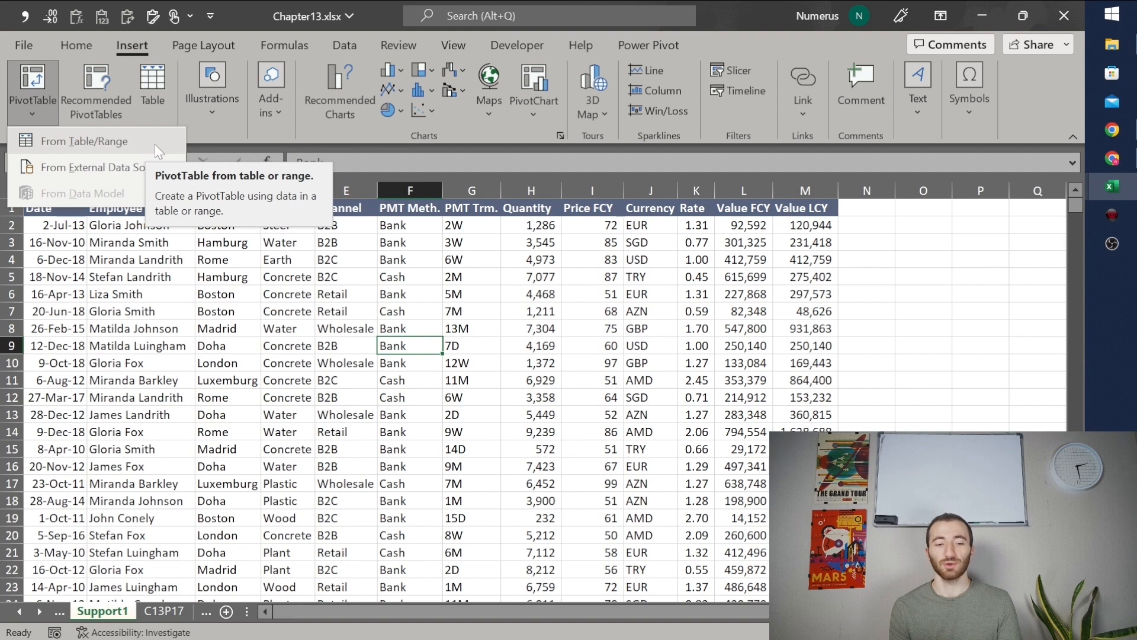
{"action": "left_click", "coordinate": [94, 145]}
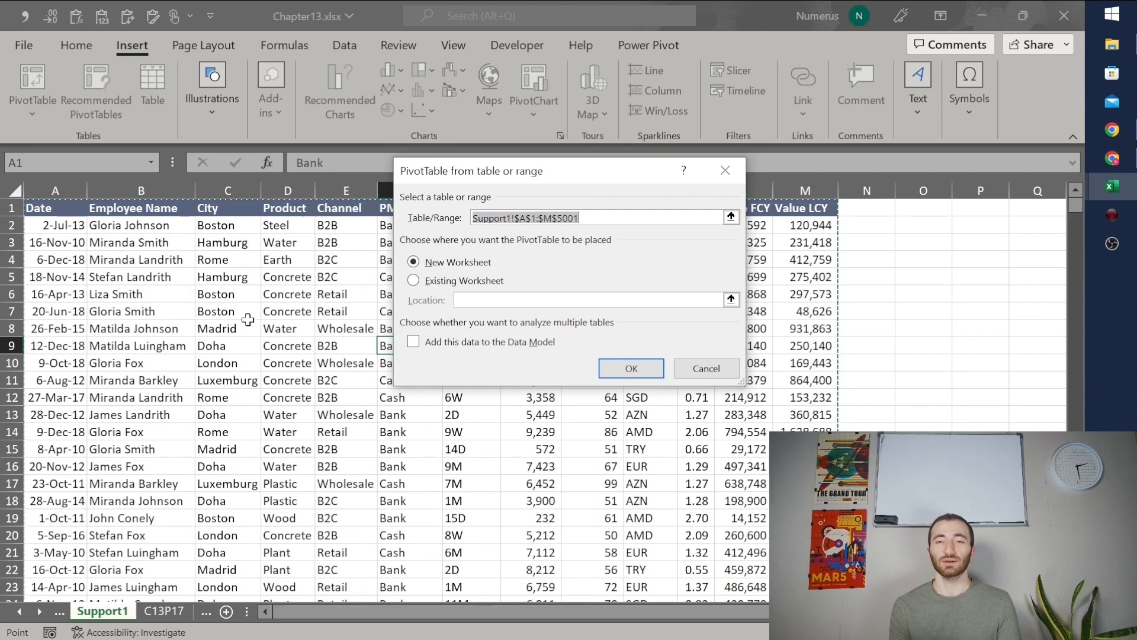
{"action": "left_click_drag", "start_coordinate": [564, 175], "coordinate": [403, 267]}
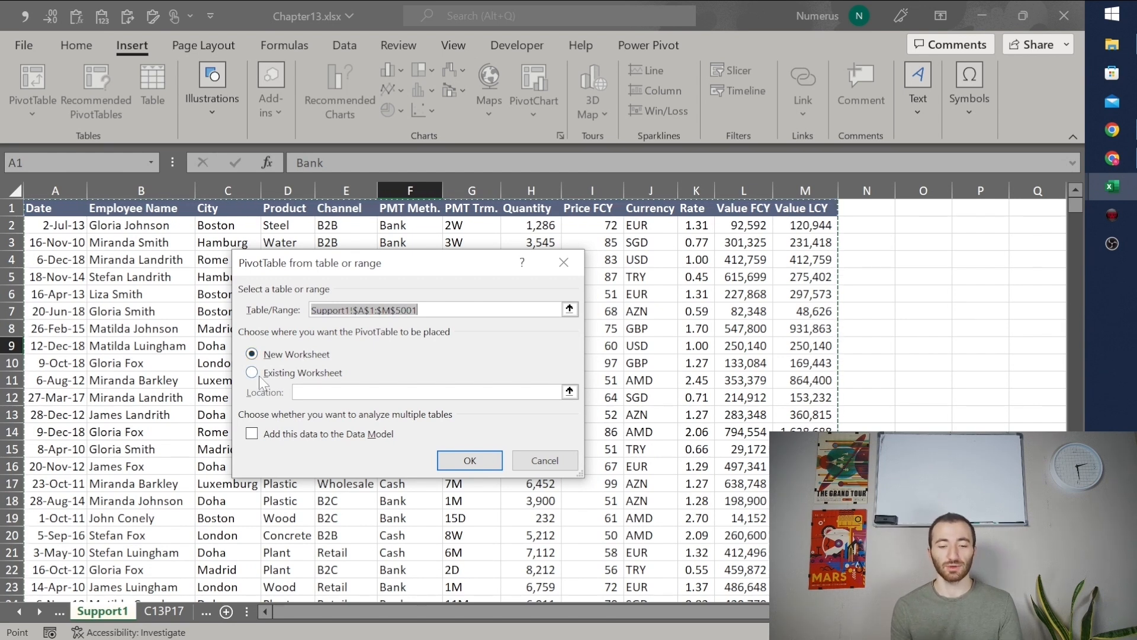
{"action": "left_click", "coordinate": [284, 375]}
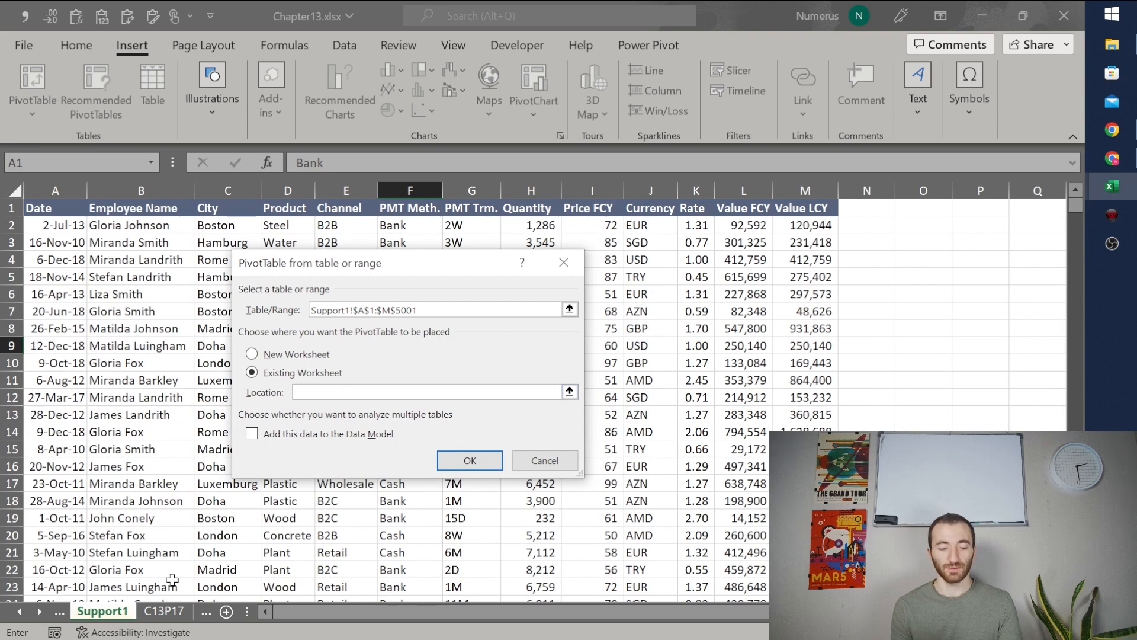
{"action": "left_click", "coordinate": [162, 613]}
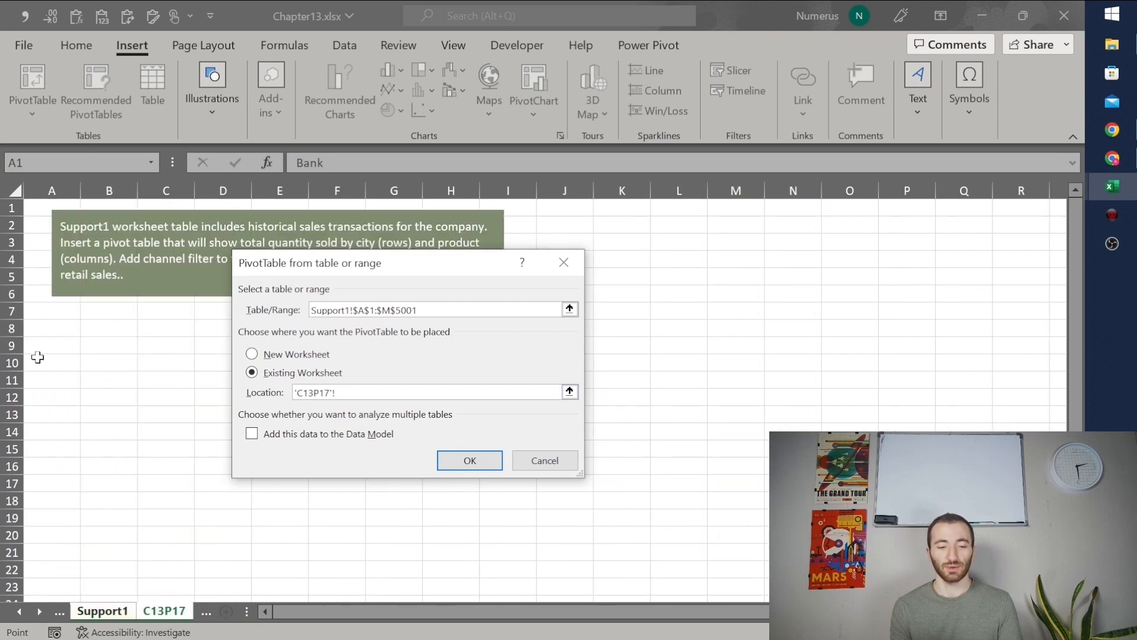
{"action": "left_click", "coordinate": [104, 360]}
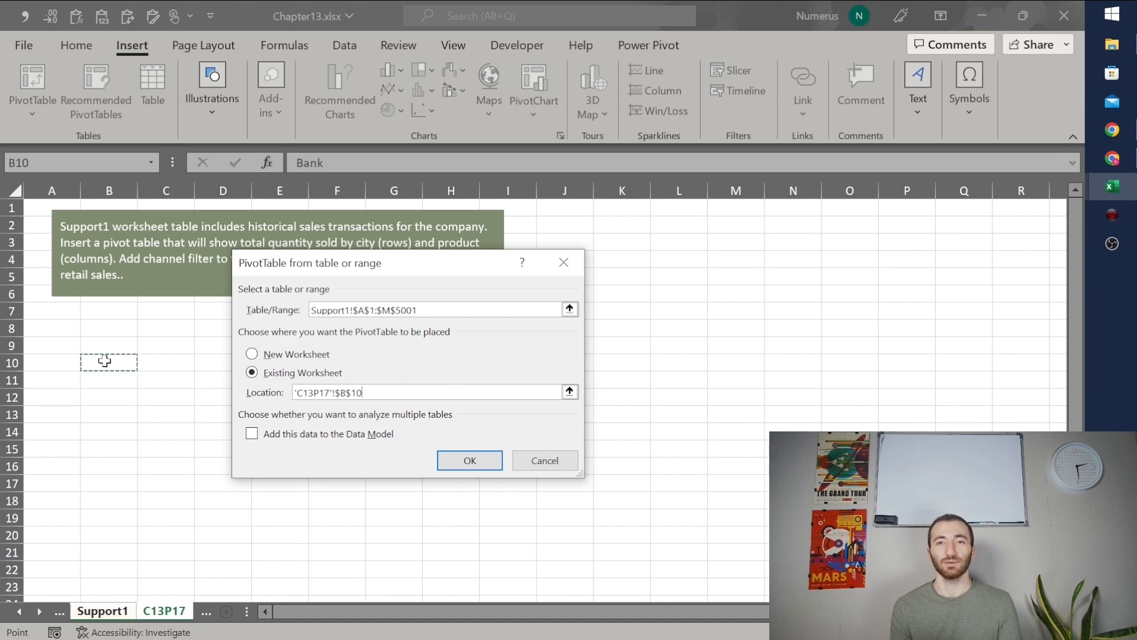
{"action": "left_click", "coordinate": [481, 461]}
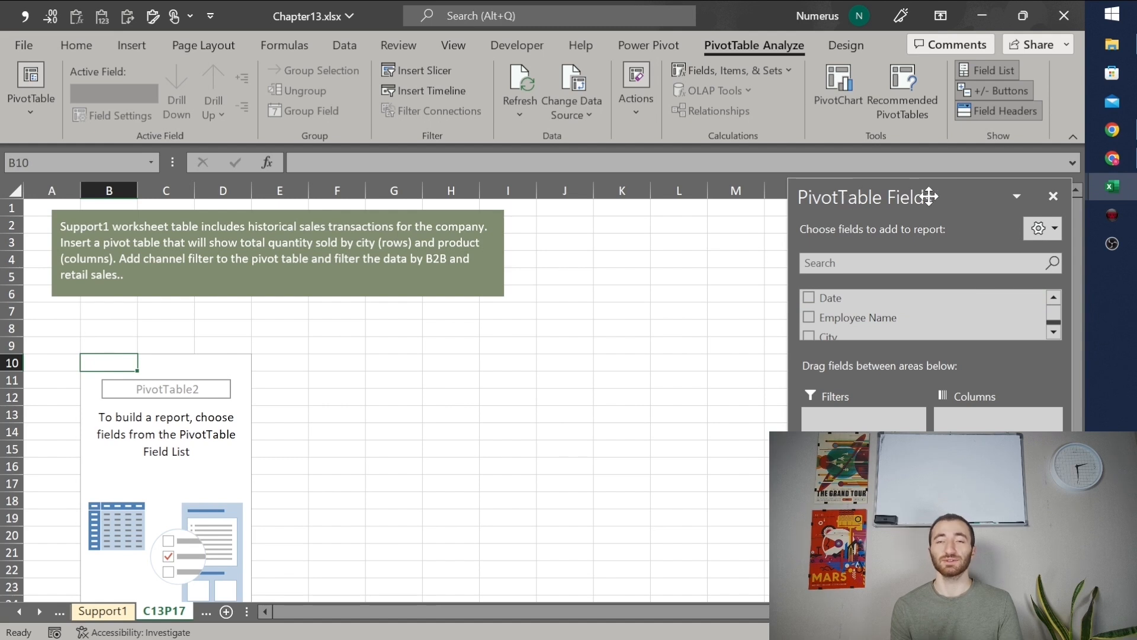
- Move the PivotTable Fields pane over the middle of the worksheet and make it taller so more fields fit
{"action": "left_click_drag", "start_coordinate": [947, 197], "coordinate": [942, 197]}
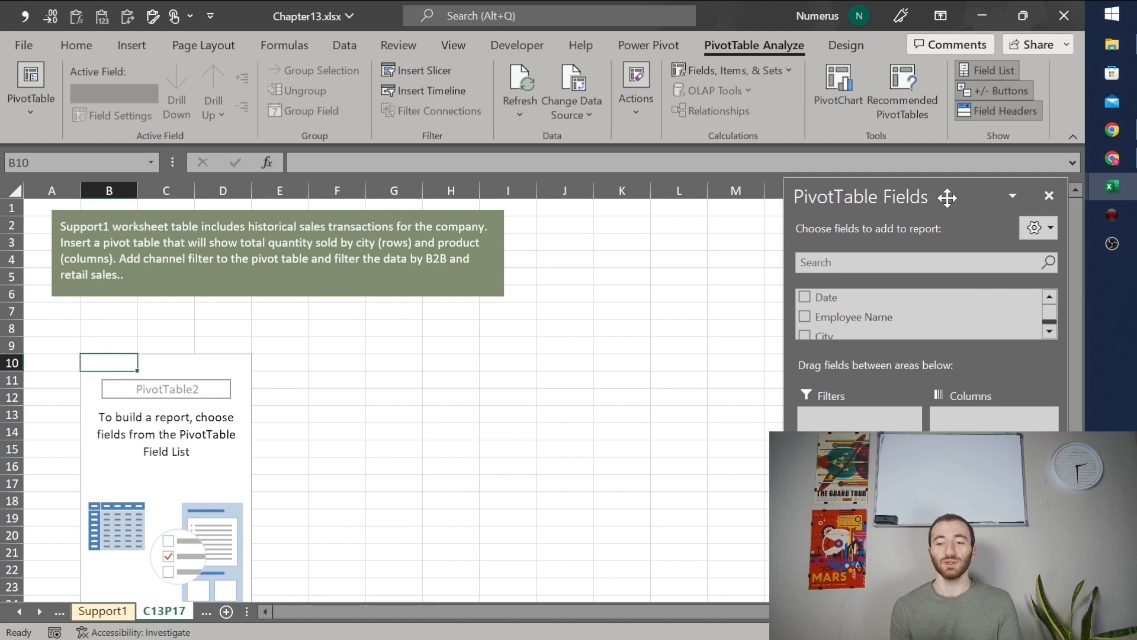
{"action": "left_click_drag", "start_coordinate": [964, 197], "coordinate": [640, 218]}
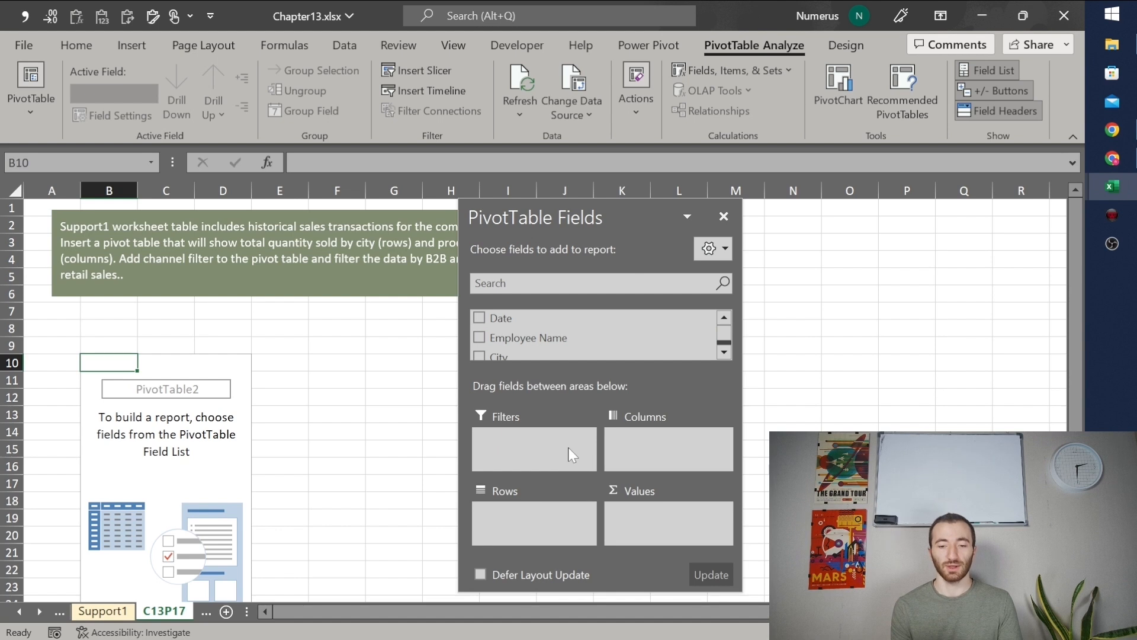
{"action": "left_click_drag", "start_coordinate": [626, 221], "coordinate": [658, 218]}
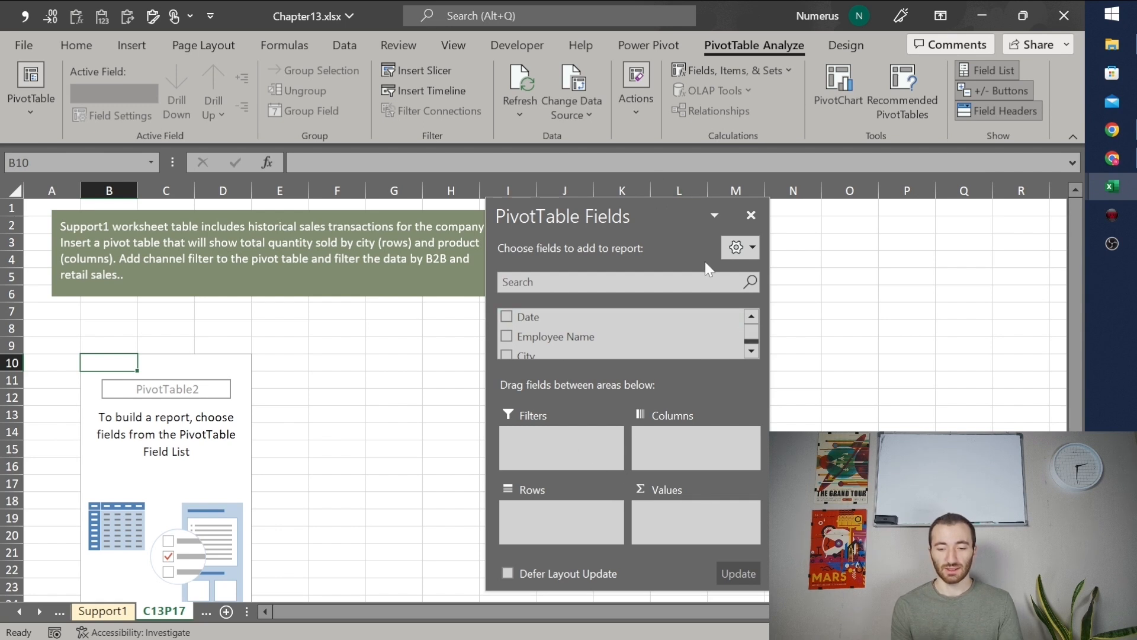
{"action": "left_click_drag", "start_coordinate": [627, 198], "coordinate": [629, 67]}
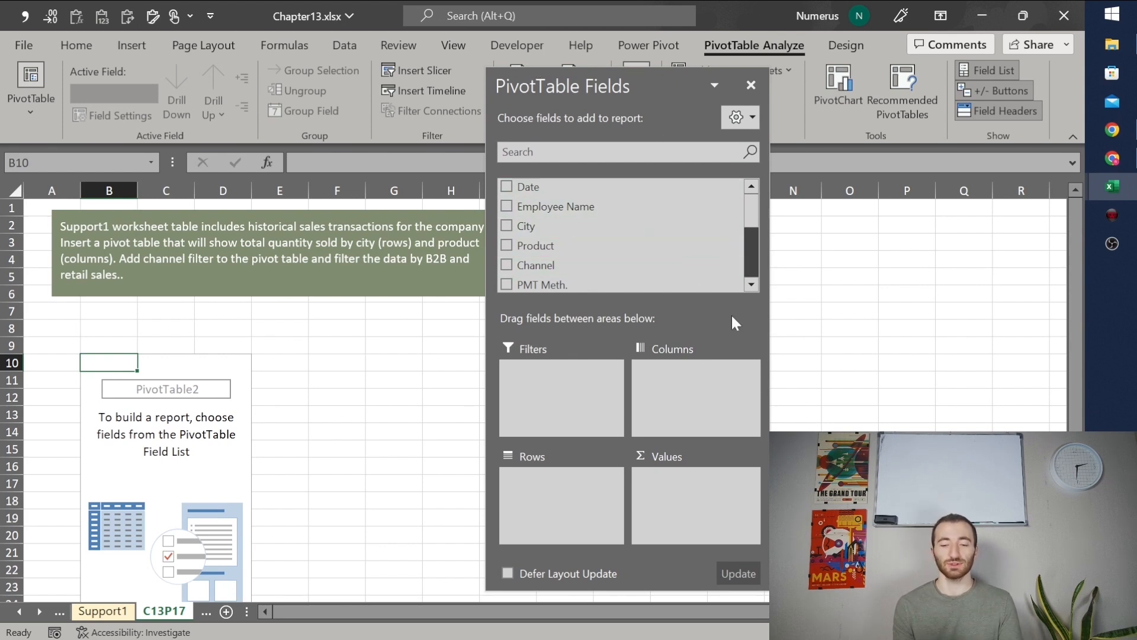
{"action": "left_click_drag", "start_coordinate": [752, 212], "coordinate": [752, 264]}
{"action": "left_click_drag", "start_coordinate": [754, 238], "coordinate": [752, 196]}
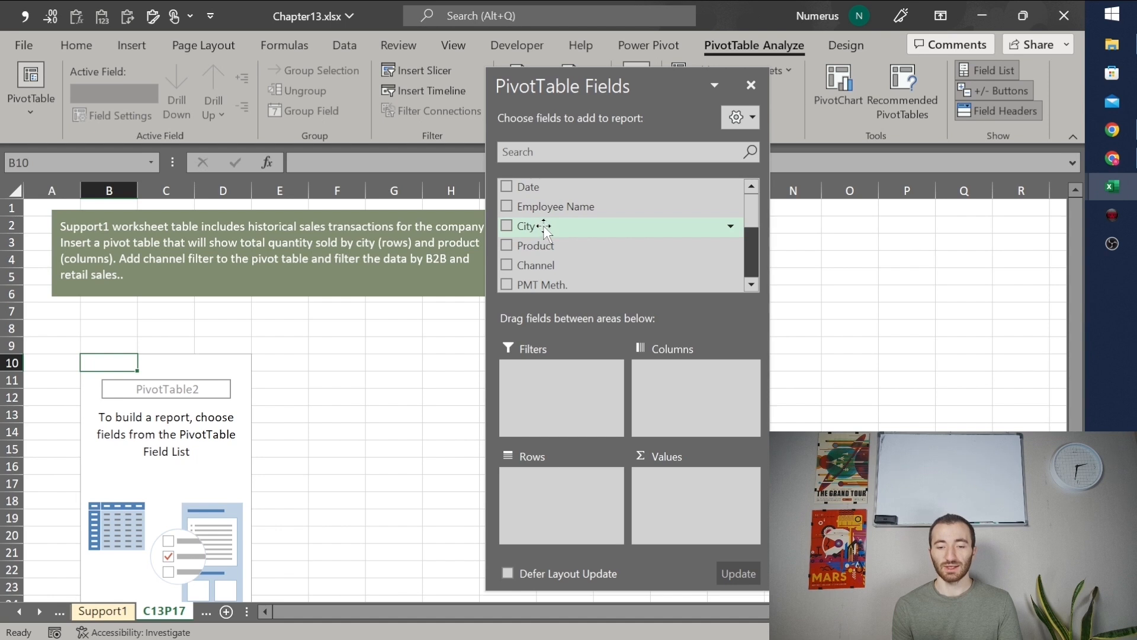
- Place the City field in the pivot table's rows and the Product field in its columns
{"action": "left_click_drag", "start_coordinate": [543, 227], "coordinate": [563, 509]}
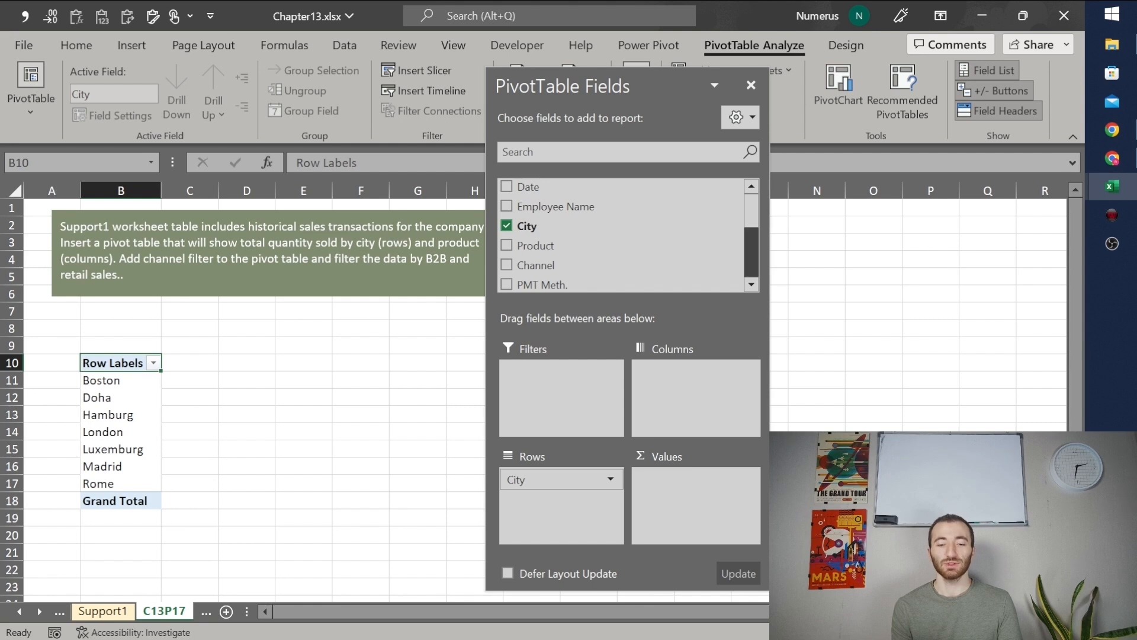
{"action": "left_click_drag", "start_coordinate": [545, 246], "coordinate": [695, 371]}
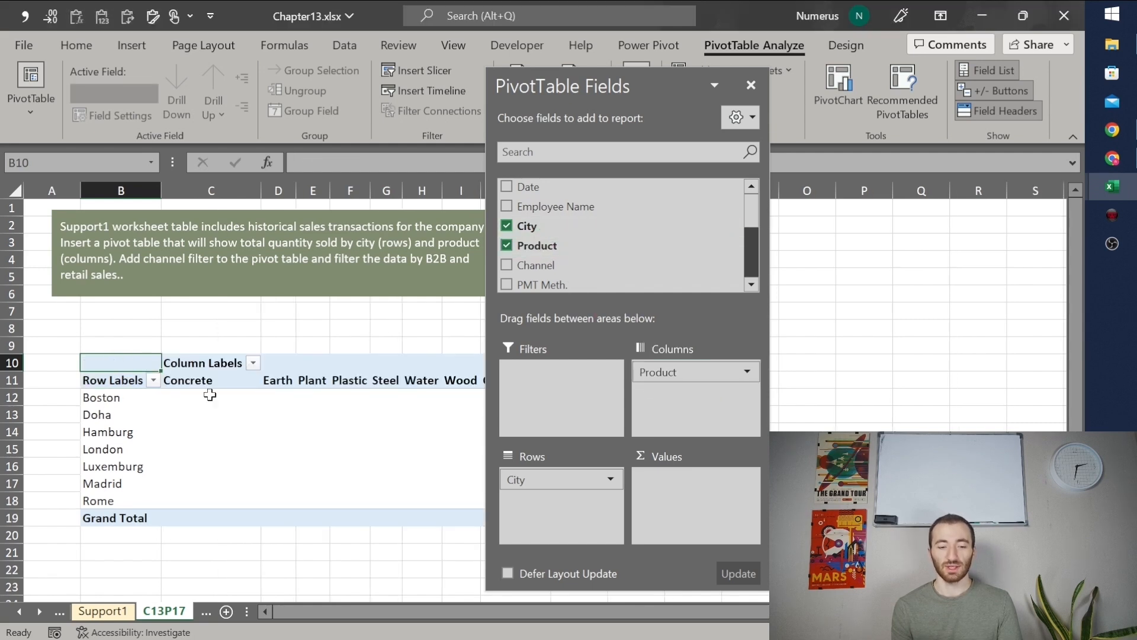
{"action": "scroll", "coordinate": [272, 413], "scroll_direction": "right", "scroll_amount": 2}
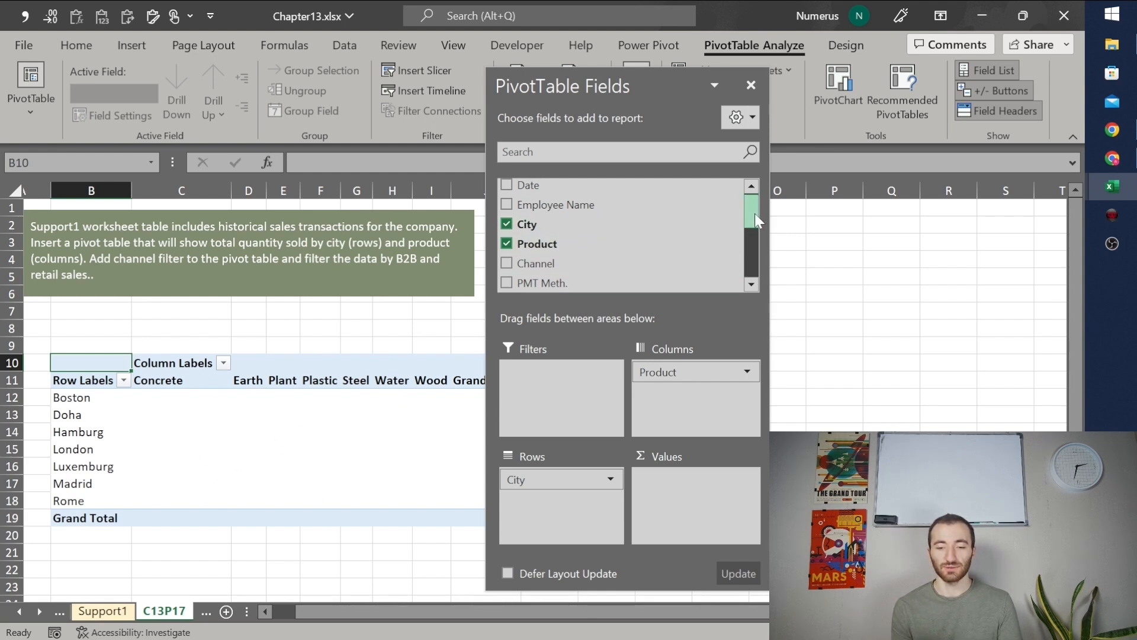
- Add the Quantity field to the pivot table's values as a sum and review the quantities by city and product
{"action": "left_click_drag", "start_coordinate": [755, 213], "coordinate": [754, 239]}
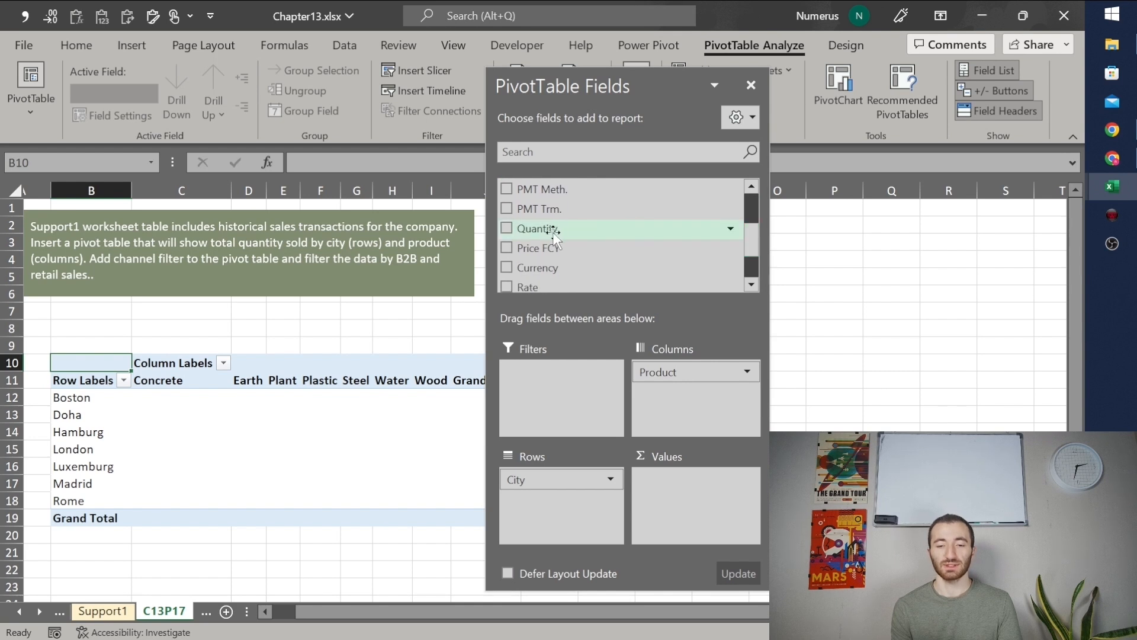
{"action": "left_click_drag", "start_coordinate": [552, 234], "coordinate": [681, 494]}
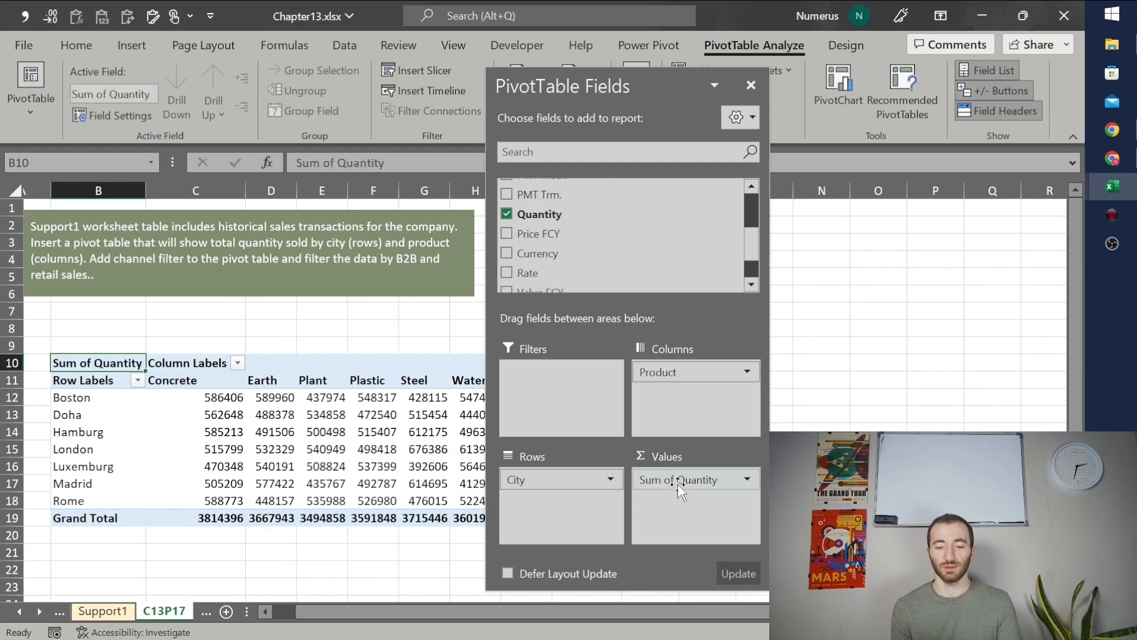
{"action": "scroll", "coordinate": [254, 419], "scroll_direction": "right", "scroll_amount": 1}
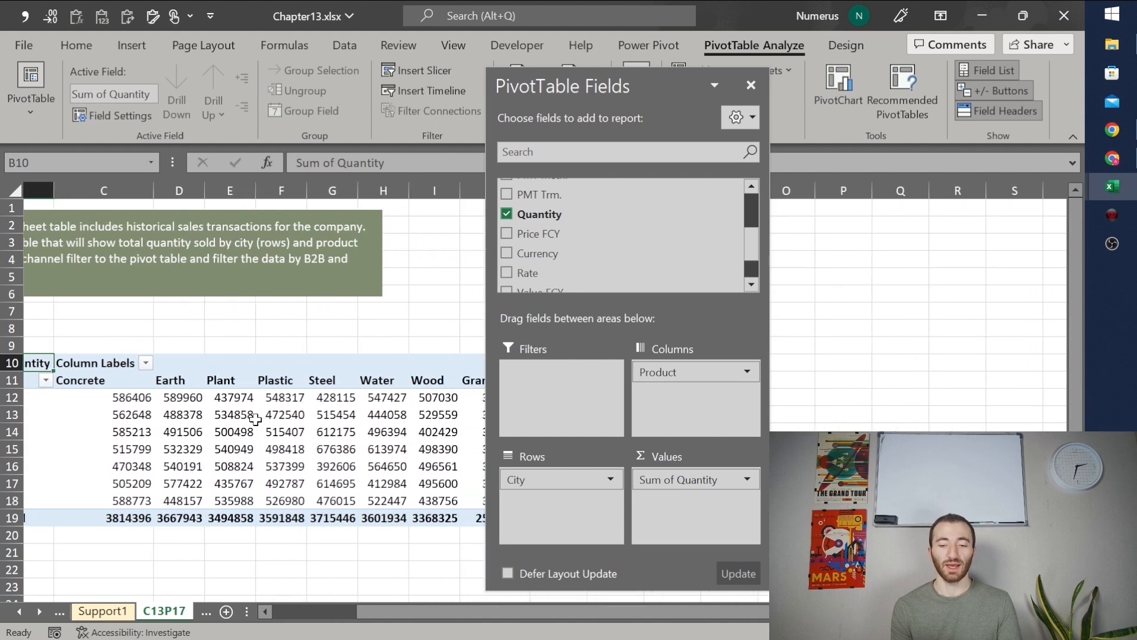
{"action": "scroll", "coordinate": [132, 430], "scroll_direction": "left", "scroll_amount": 2}
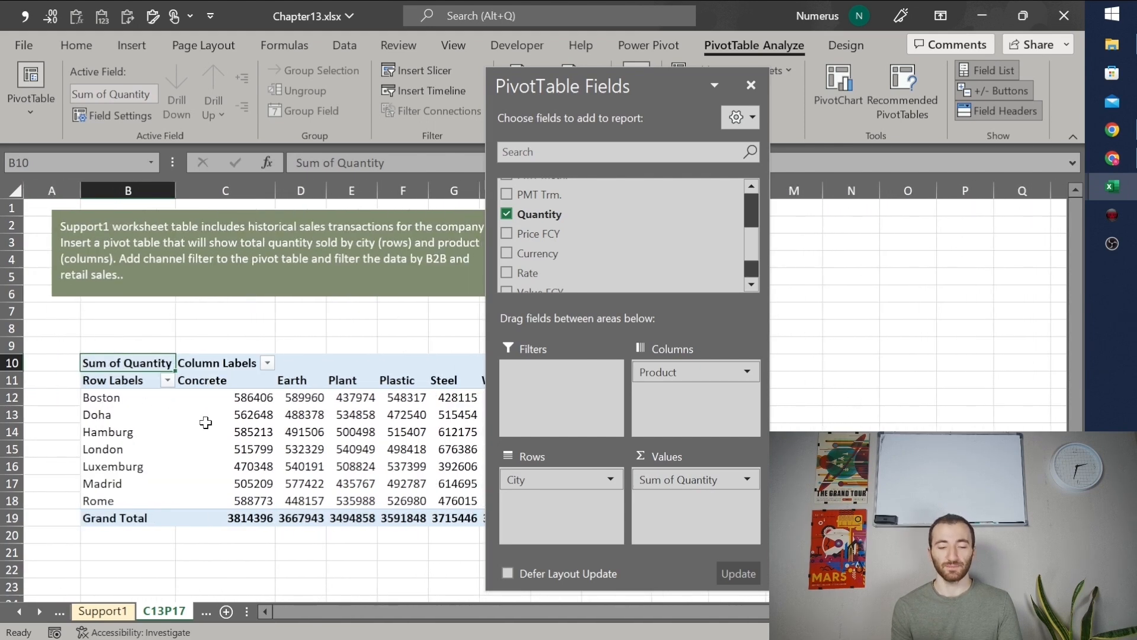
{"action": "scroll", "coordinate": [203, 422], "scroll_direction": "right", "scroll_amount": 1}
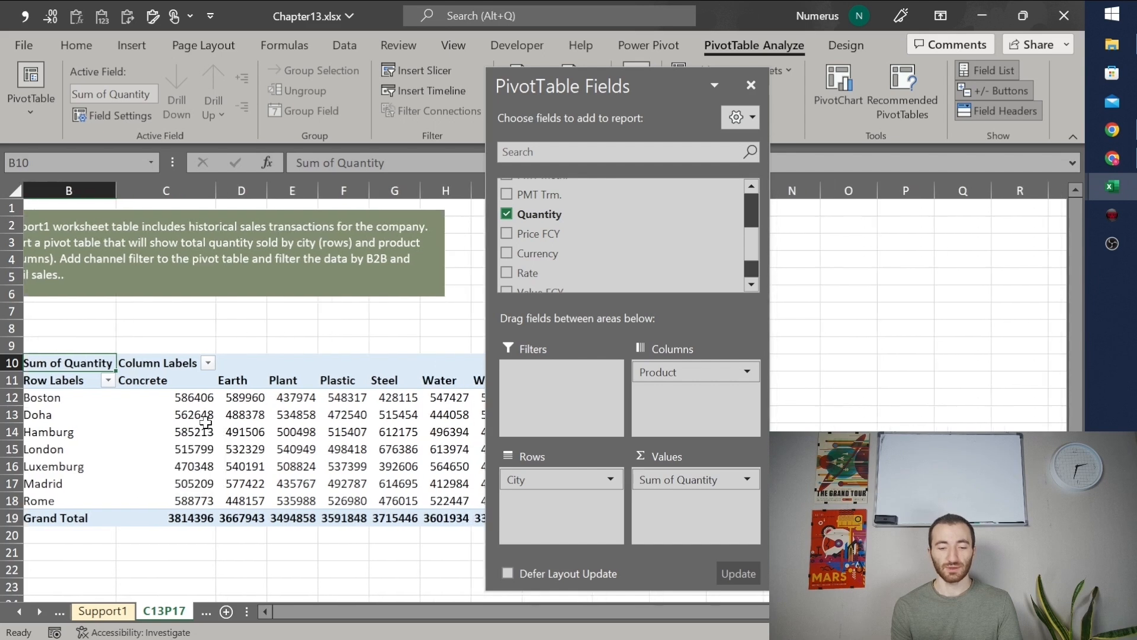
{"action": "left_click", "coordinate": [234, 438]}
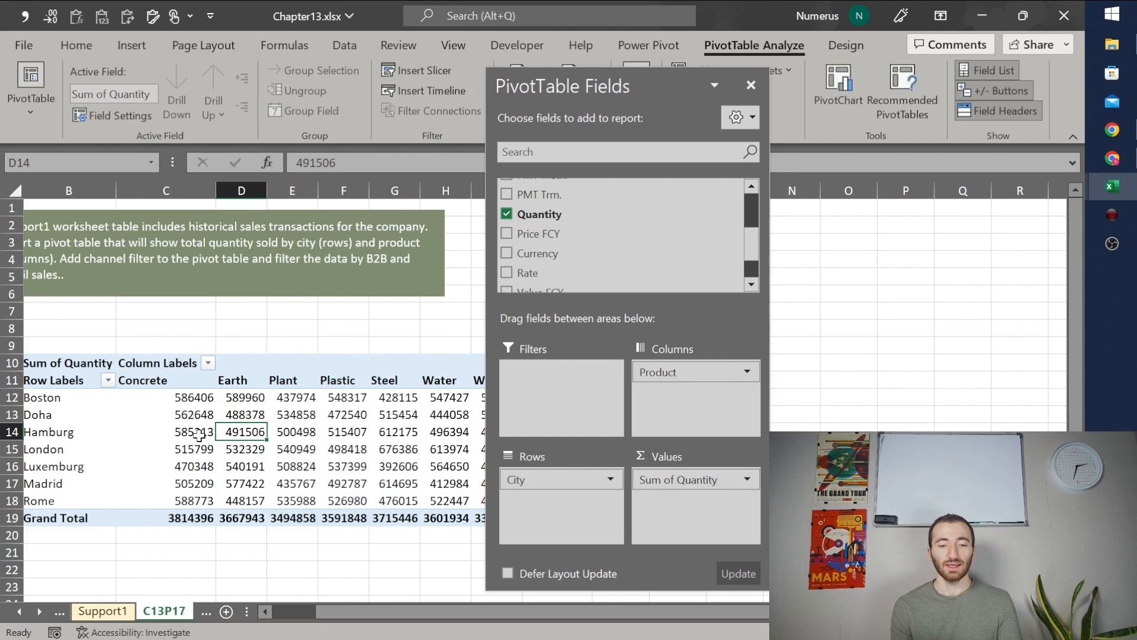
{"action": "scroll", "coordinate": [178, 432], "scroll_direction": "left", "scroll_amount": 1}
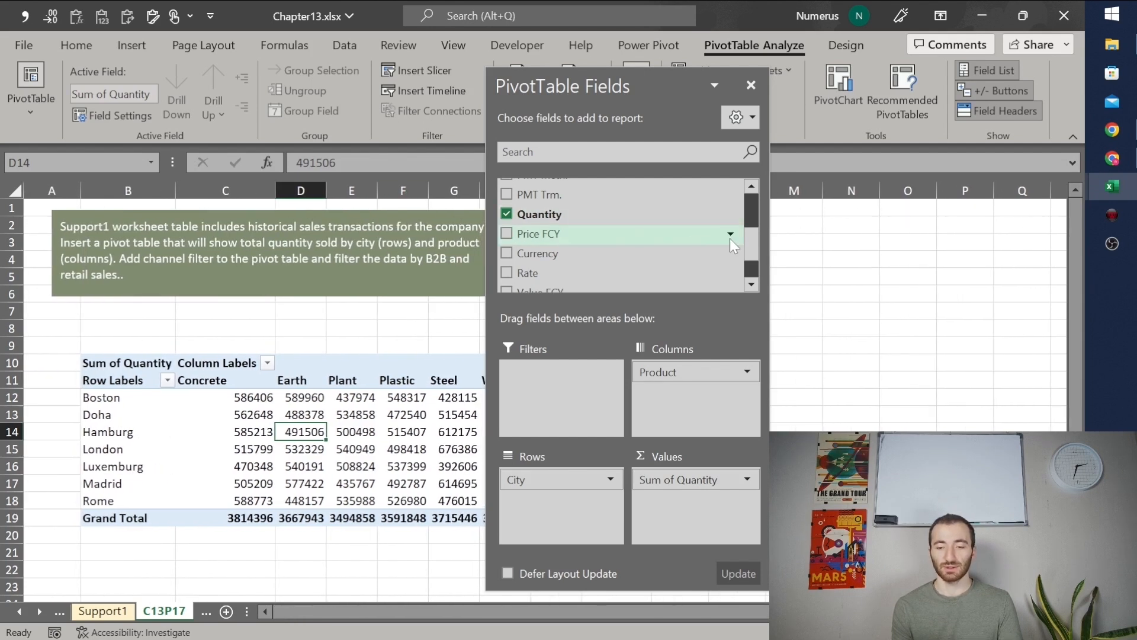
- Add the Channel field to the pivot table's report filters
{"action": "left_click_drag", "start_coordinate": [752, 243], "coordinate": [752, 224]}
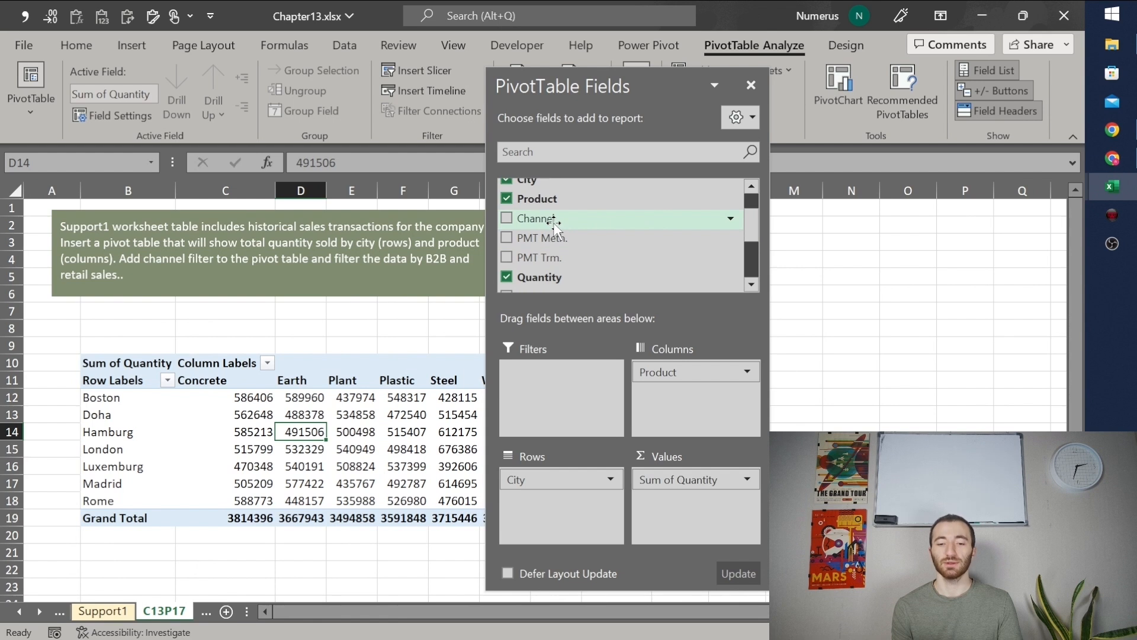
{"action": "left_click_drag", "start_coordinate": [554, 225], "coordinate": [559, 385]}
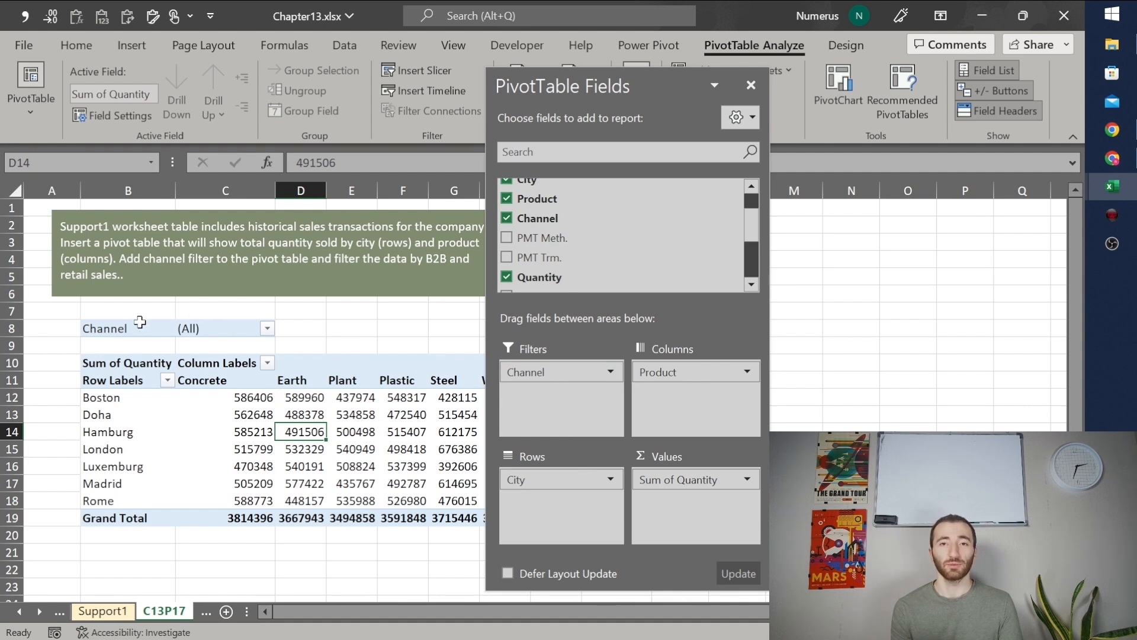
{"action": "left_click", "coordinate": [218, 323]}
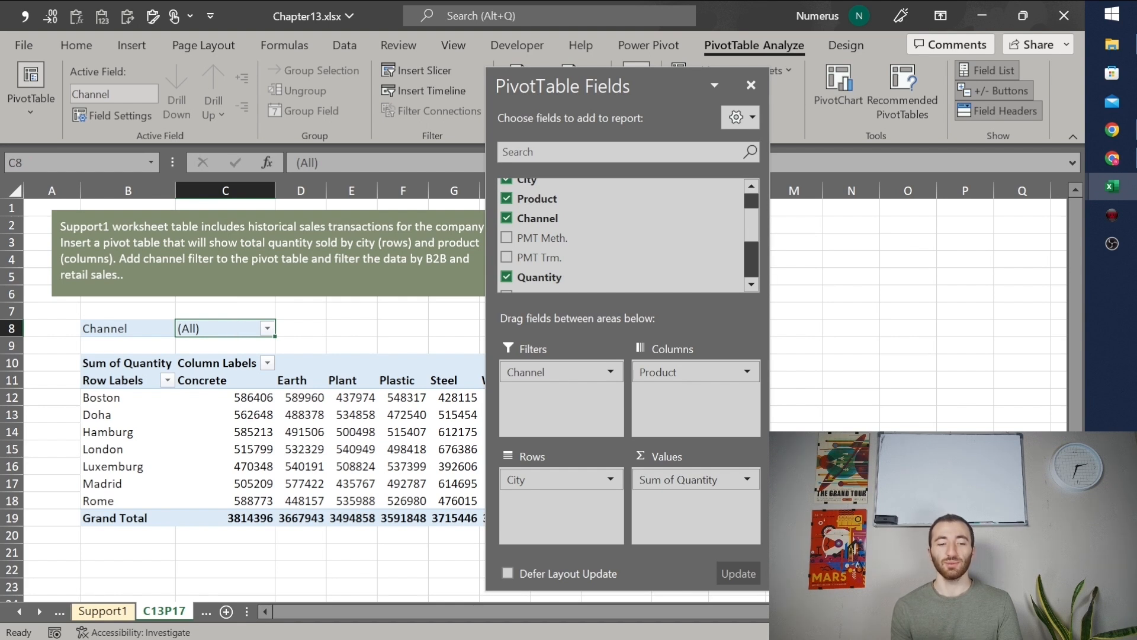
- Allow multiple selections in the Channel filter and restrict the pivot table to B2B and Retail only
{"action": "left_click", "coordinate": [267, 330]}
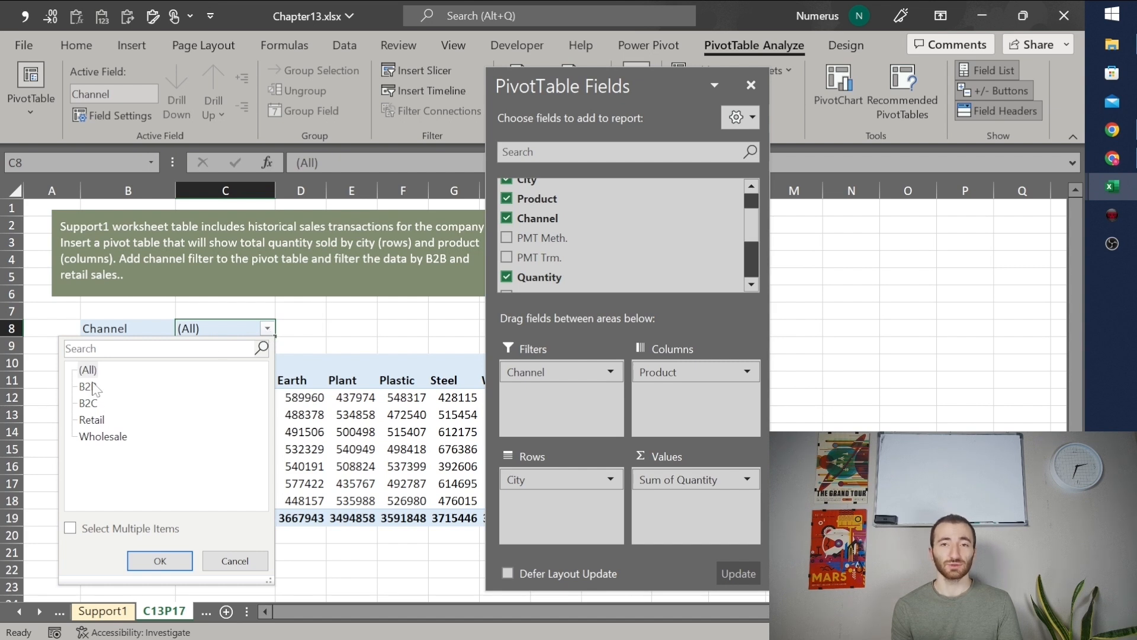
{"action": "left_click", "coordinate": [80, 529]}
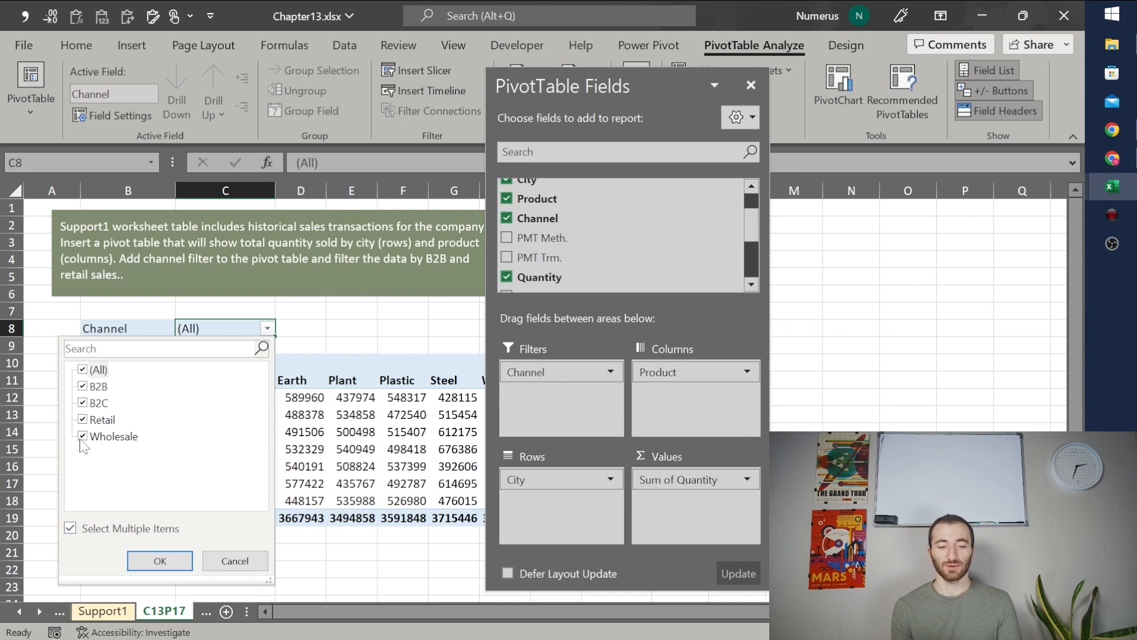
{"action": "left_click", "coordinate": [82, 370]}
{"action": "left_click", "coordinate": [83, 386]}
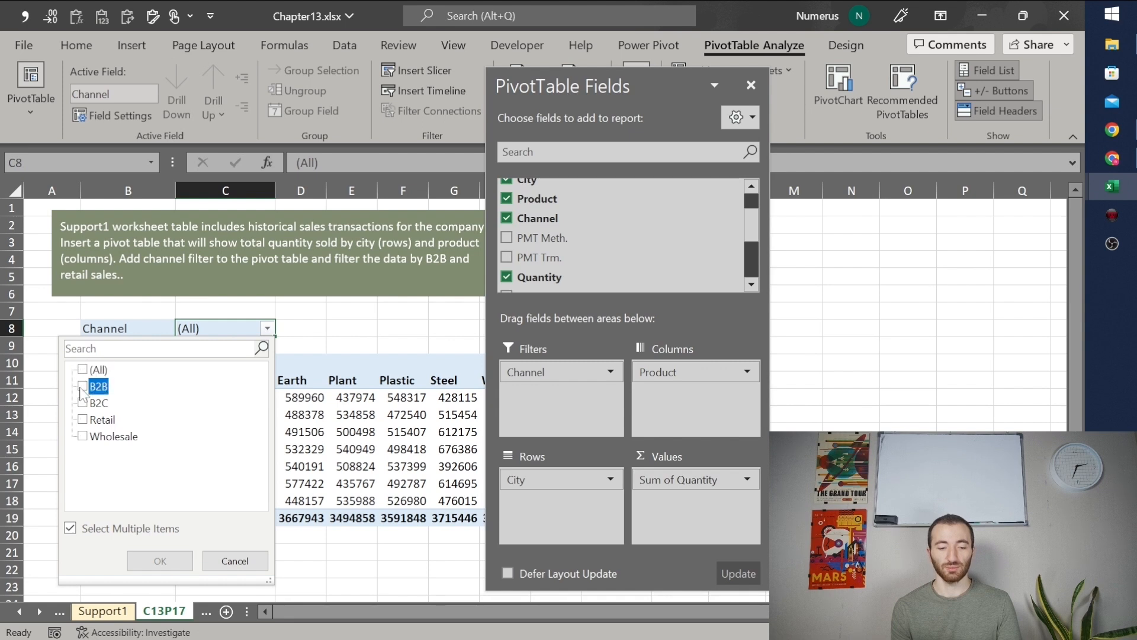
{"action": "left_click", "coordinate": [83, 419]}
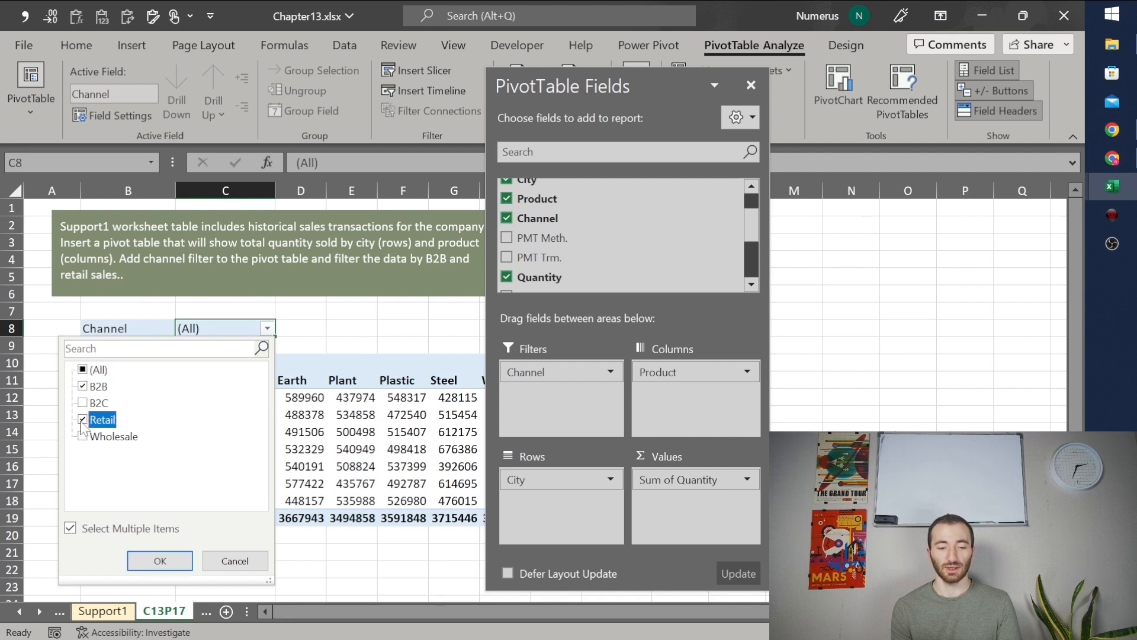
{"action": "left_click", "coordinate": [164, 562]}
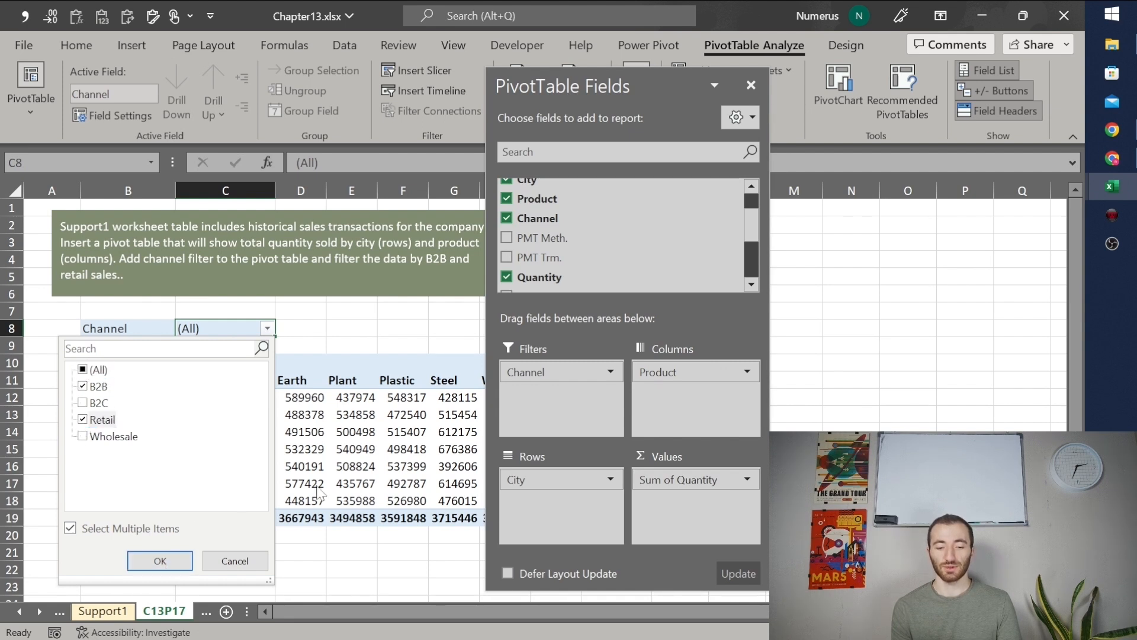
{"action": "left_click", "coordinate": [164, 562]}
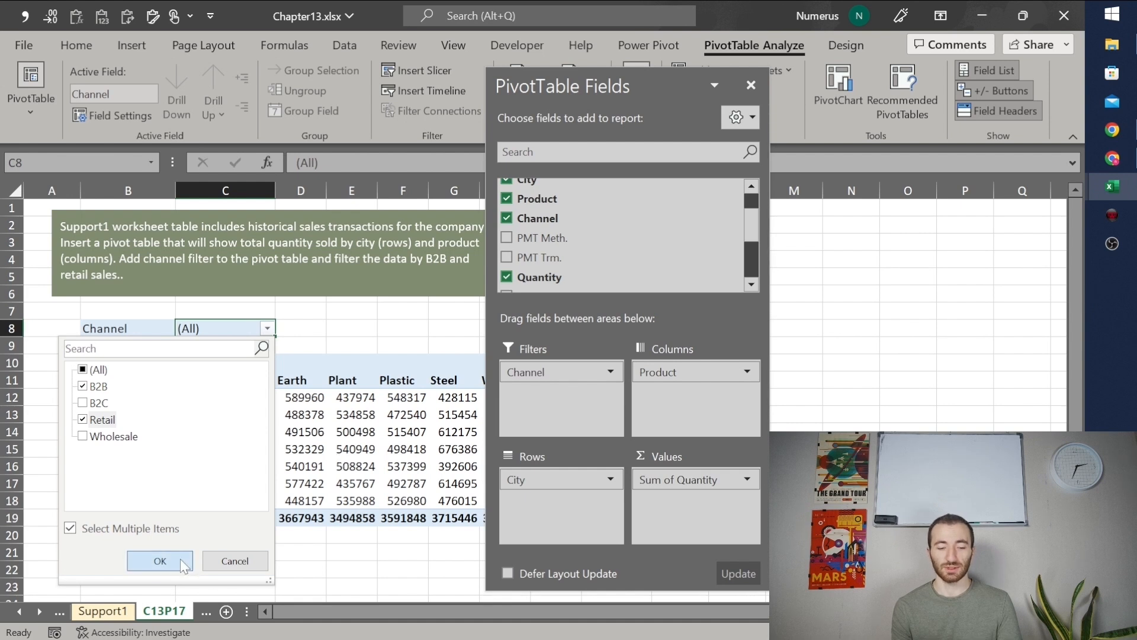
- Review the filtered quantities by city across all product columns and check the Channel filter cell
{"action": "left_click", "coordinate": [357, 426]}
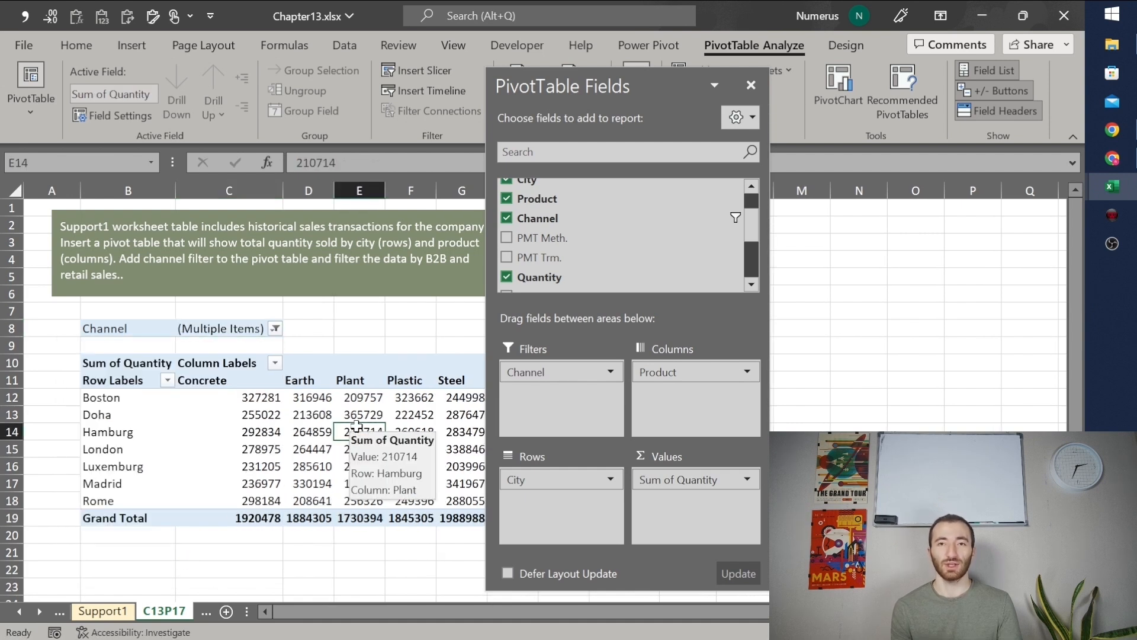
{"action": "mouse_move", "coordinate": [306, 455]}
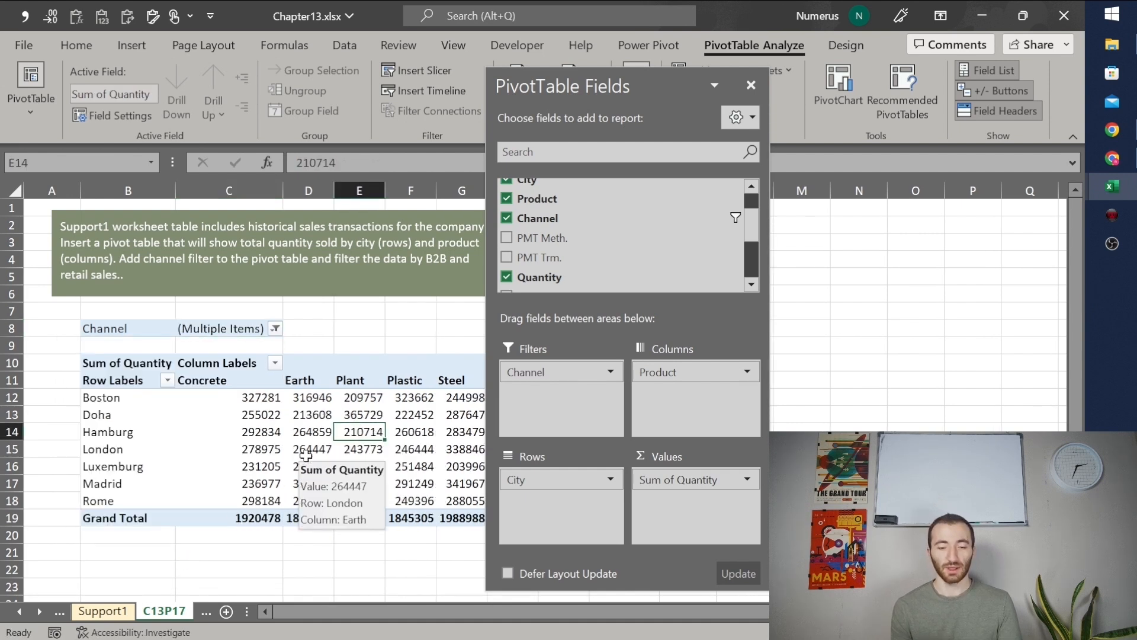
{"action": "scroll", "coordinate": [306, 455], "scroll_direction": "right", "scroll_amount": 3}
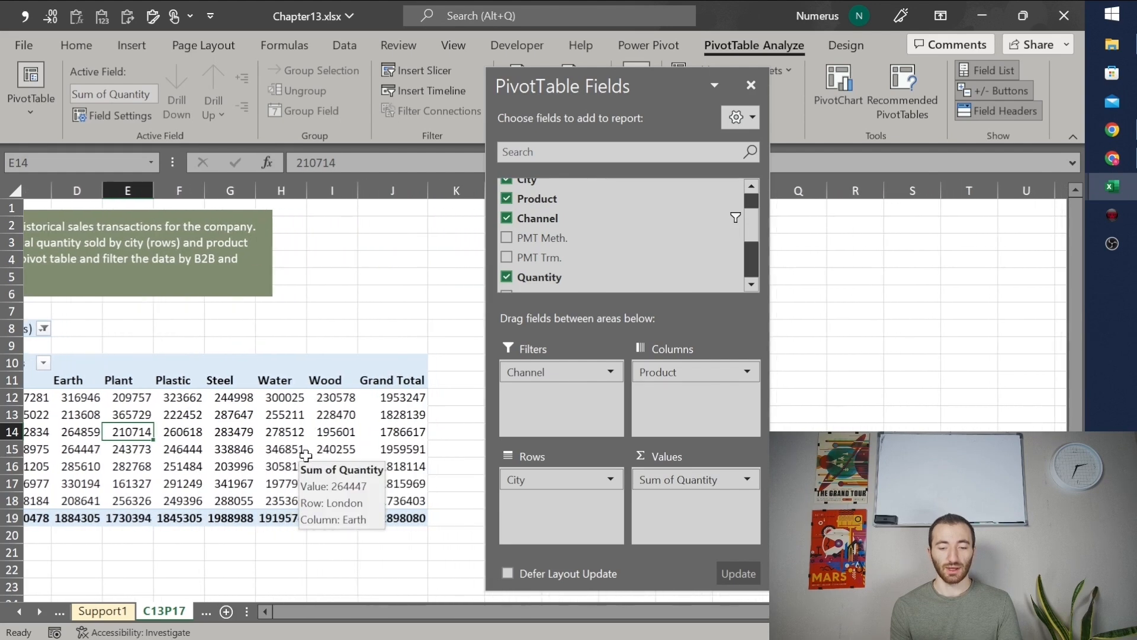
{"action": "scroll", "coordinate": [305, 455], "scroll_direction": "left", "scroll_amount": 3}
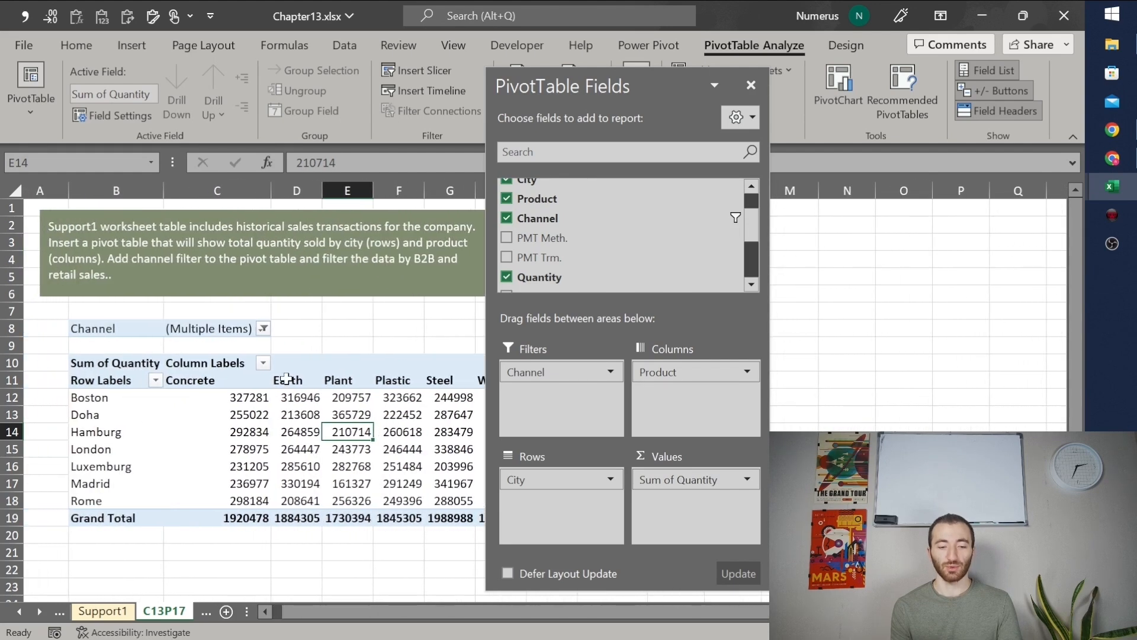
{"action": "left_click", "coordinate": [204, 330]}
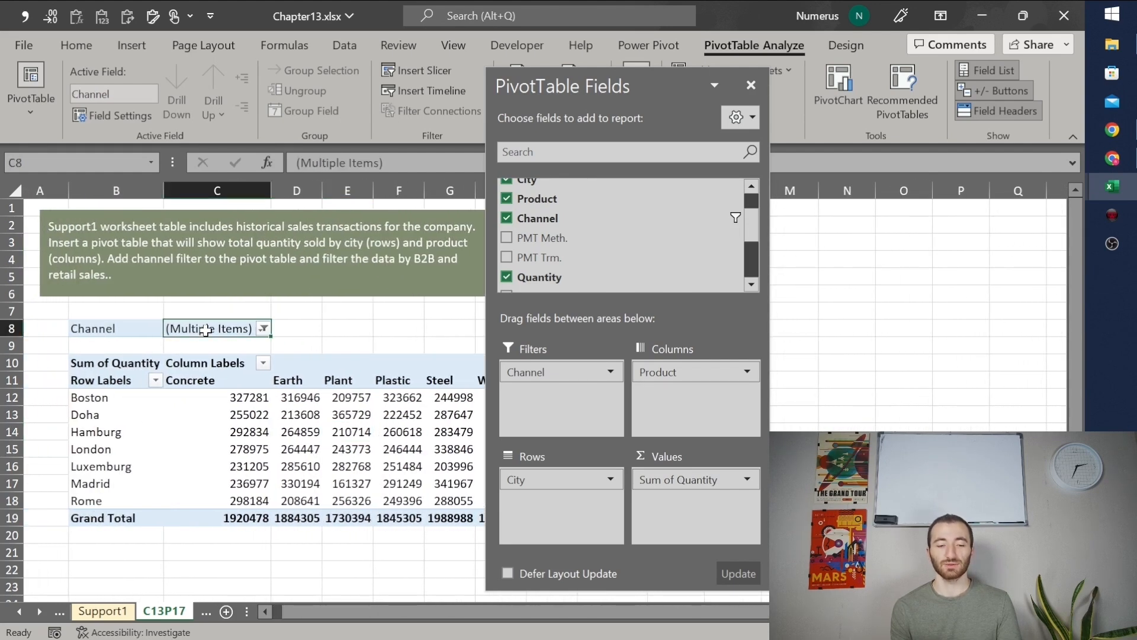
- Format all pivot quantities in C12:J19, including grand totals, with thousands separators and no decimals, closing the PivotTable Fields pane along the way
{"action": "scroll", "coordinate": [261, 415], "scroll_direction": "right", "scroll_amount": 3}
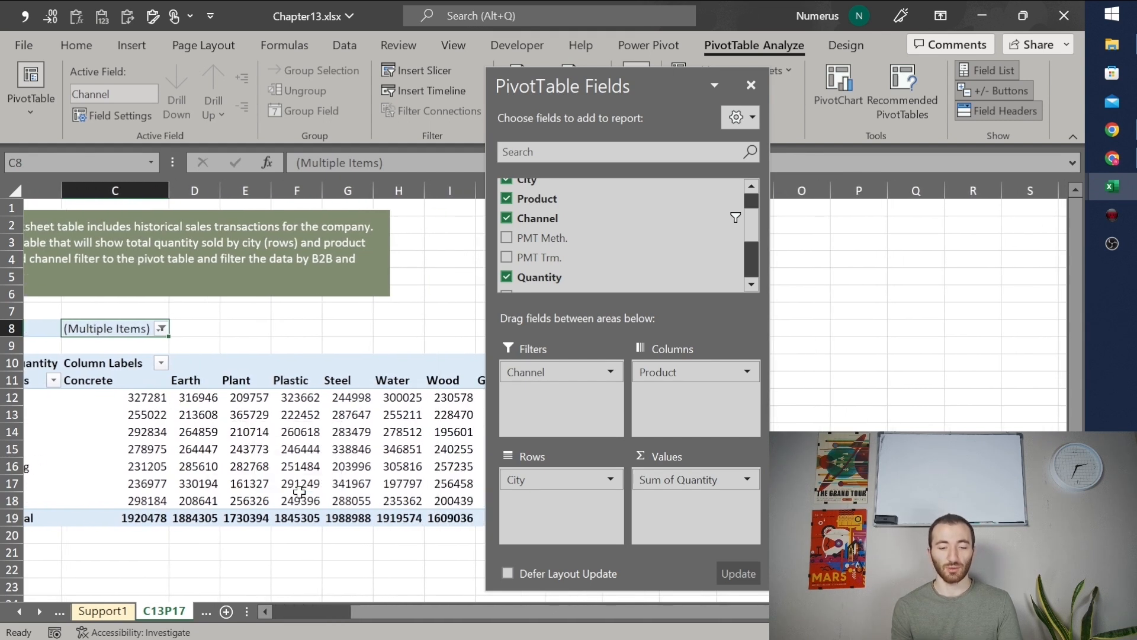
{"action": "left_click_drag", "start_coordinate": [124, 396], "coordinate": [496, 510]}
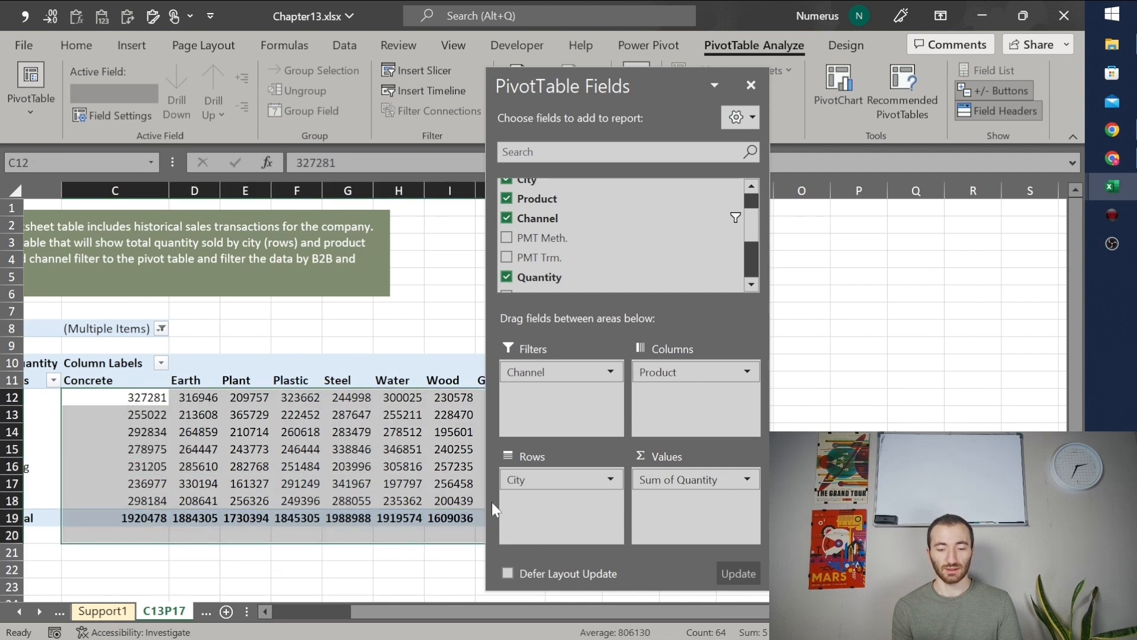
{"action": "left_click", "coordinate": [137, 397]}
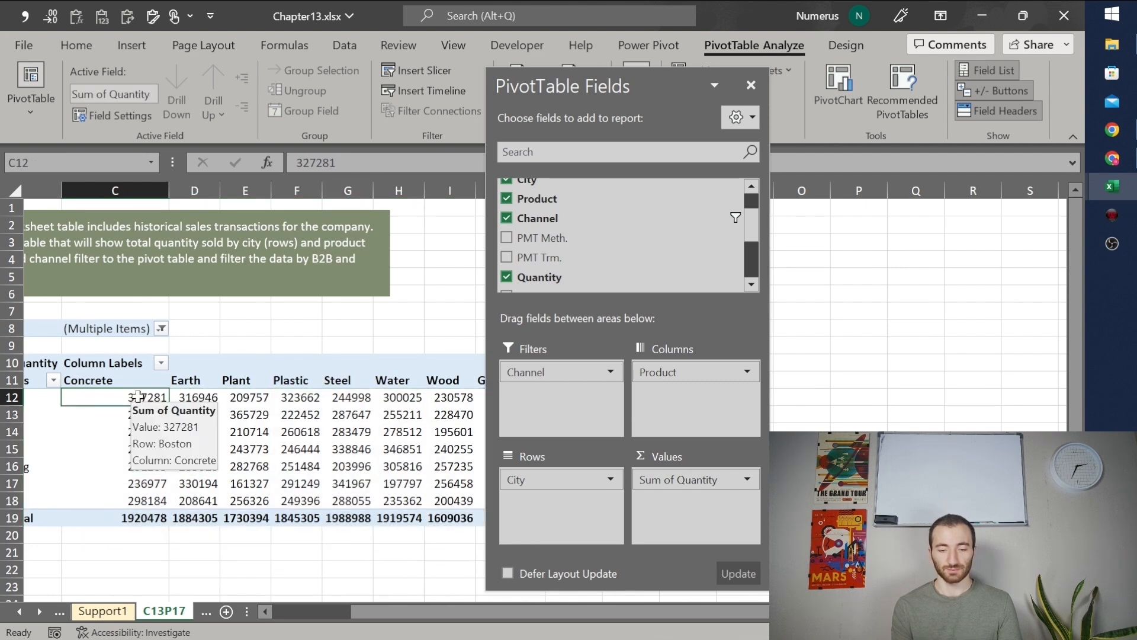
{"action": "key", "text": "ctrl+shift+Right"}
{"action": "key", "text": "ctrl+shift+Down"}
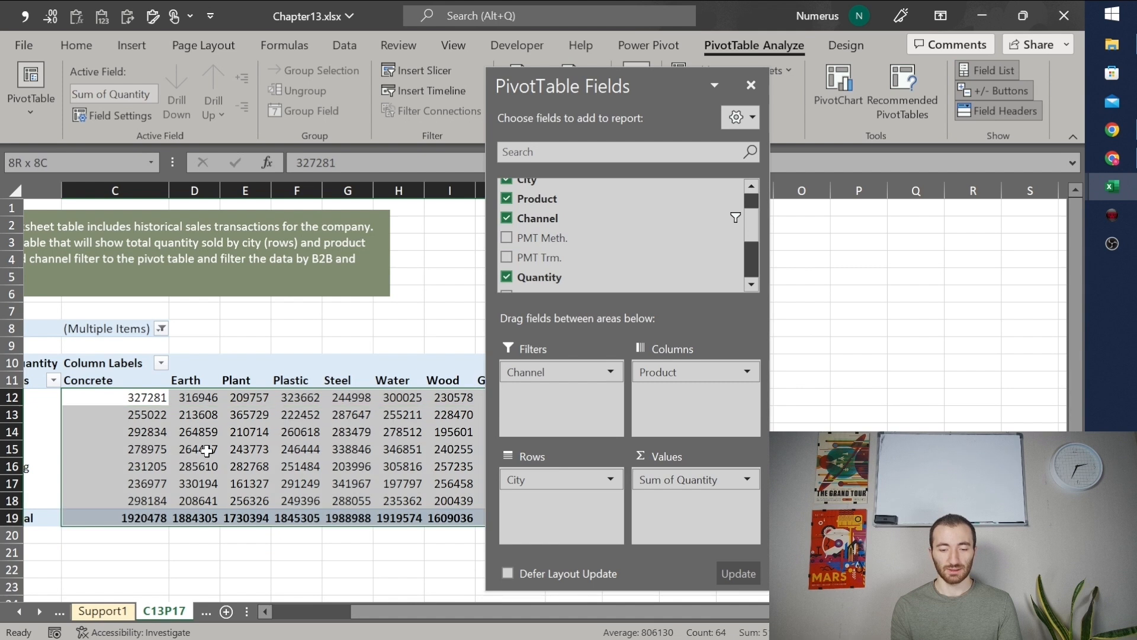
{"action": "left_click", "coordinate": [77, 46]}
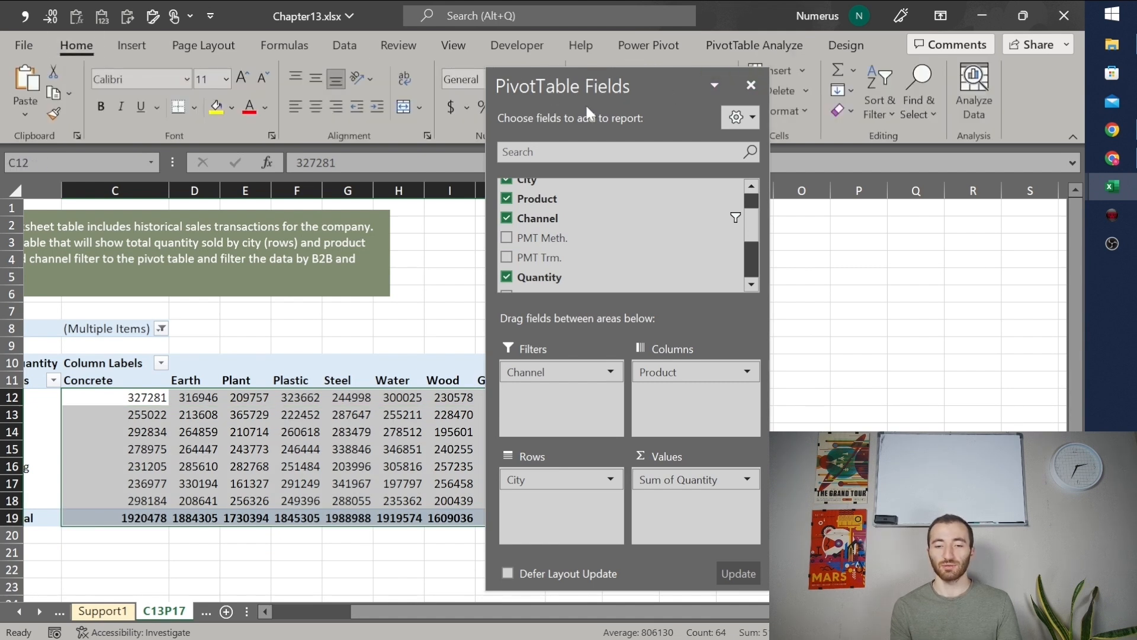
{"action": "left_click", "coordinate": [751, 91]}
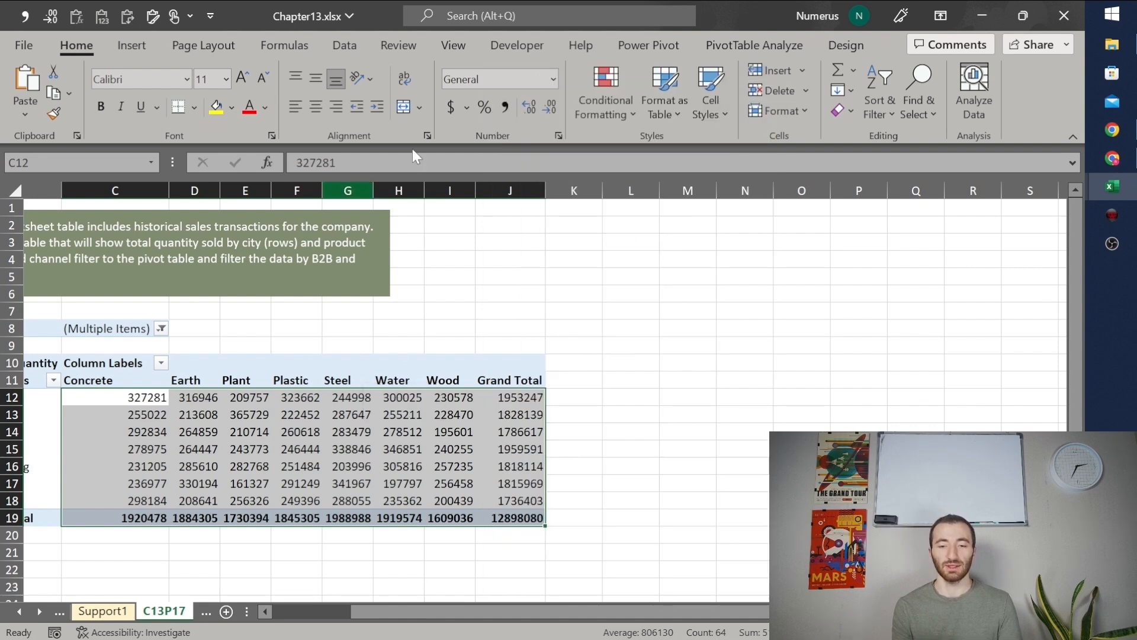
{"action": "left_click", "coordinate": [505, 106]}
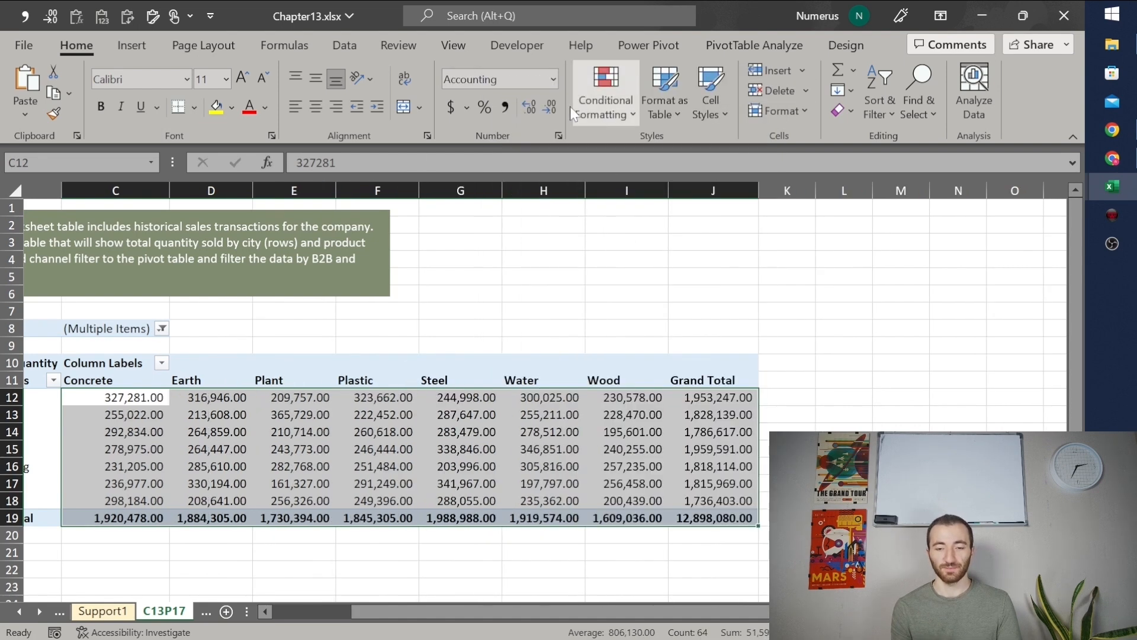
{"action": "left_click", "coordinate": [549, 107]}
{"action": "left_click", "coordinate": [550, 107]}
{"action": "left_click", "coordinate": [344, 478]}
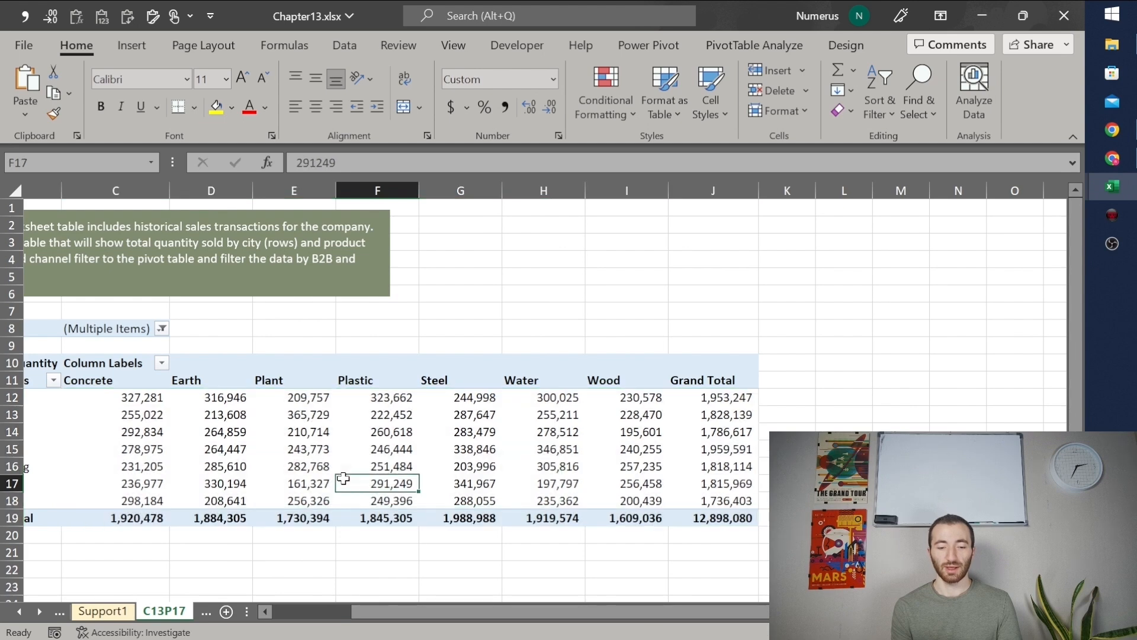
- Look over the formatted pivot table and examine the available pivot table analysis and design options
{"action": "scroll", "coordinate": [343, 479], "scroll_direction": "left", "scroll_amount": 2}
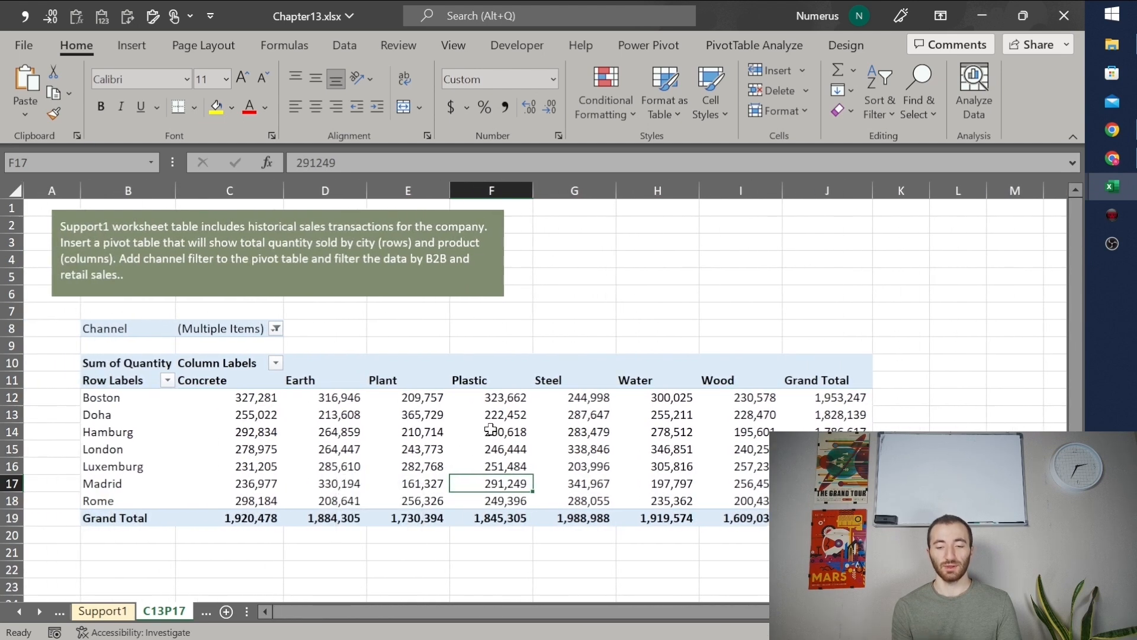
{"action": "mouse_move", "coordinate": [491, 429]}
{"action": "left_click", "coordinate": [412, 411]}
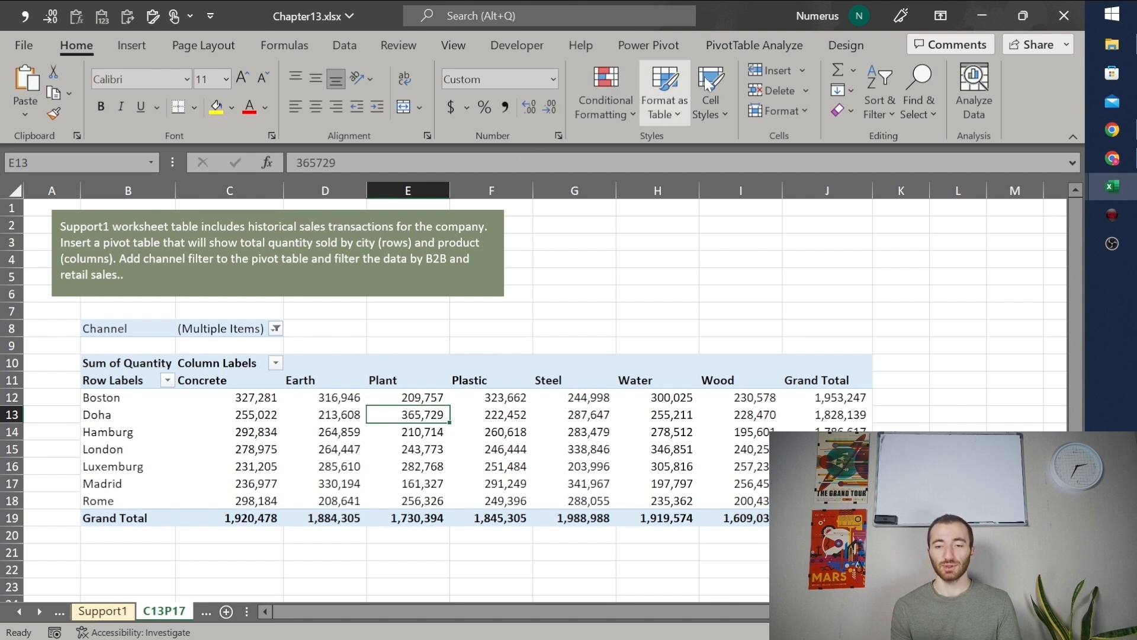
{"action": "left_click", "coordinate": [748, 45]}
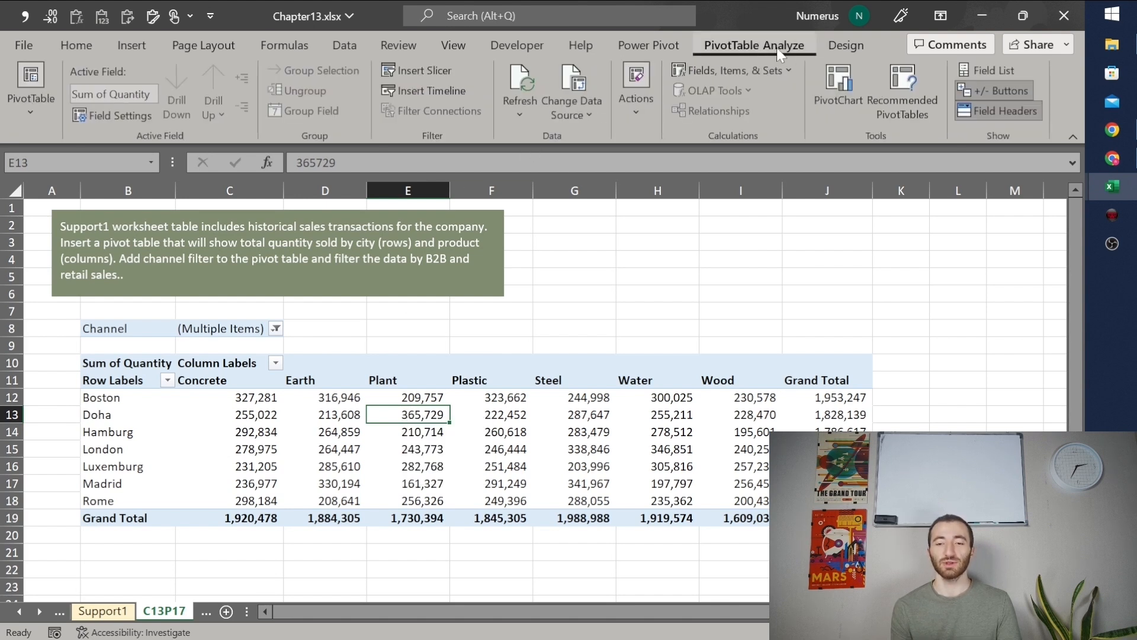
{"action": "left_click", "coordinate": [838, 46]}
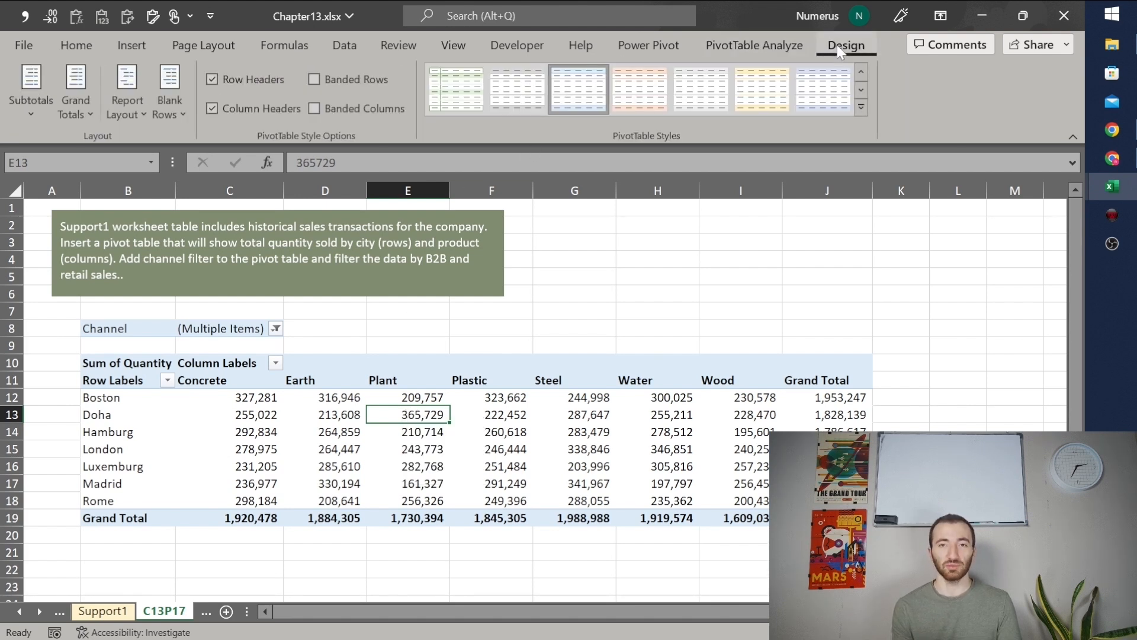
{"action": "left_click", "coordinate": [752, 41]}
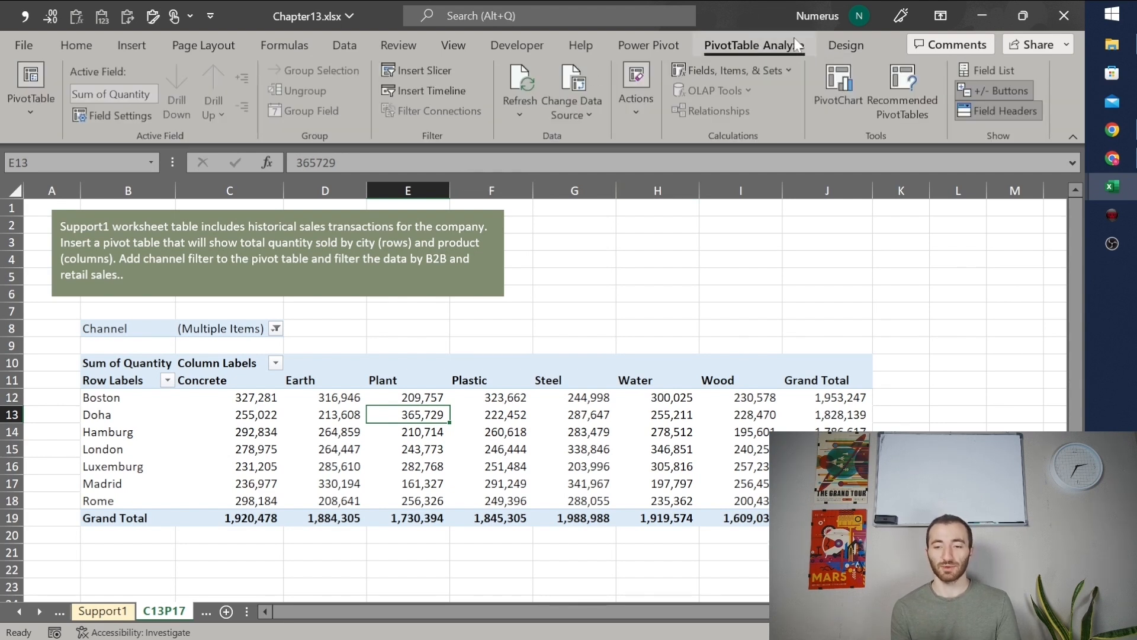
{"action": "left_click", "coordinate": [846, 45]}
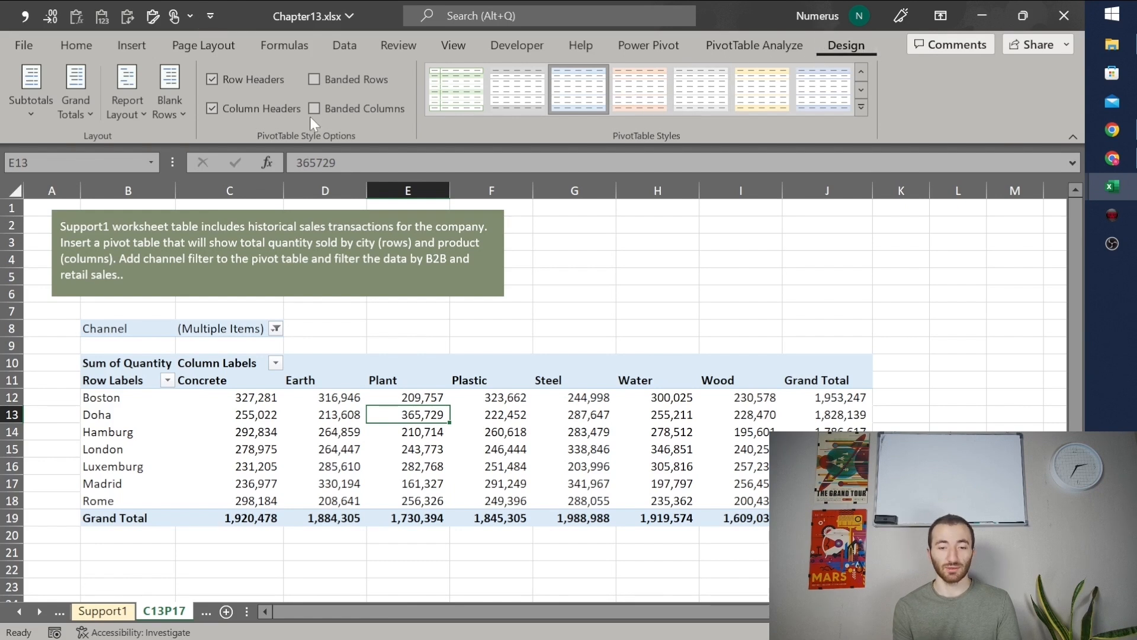
- Turn the pivot table's column header styling off and on again, then select the header rows 10 and 11 to examine it
{"action": "left_click", "coordinate": [211, 108]}
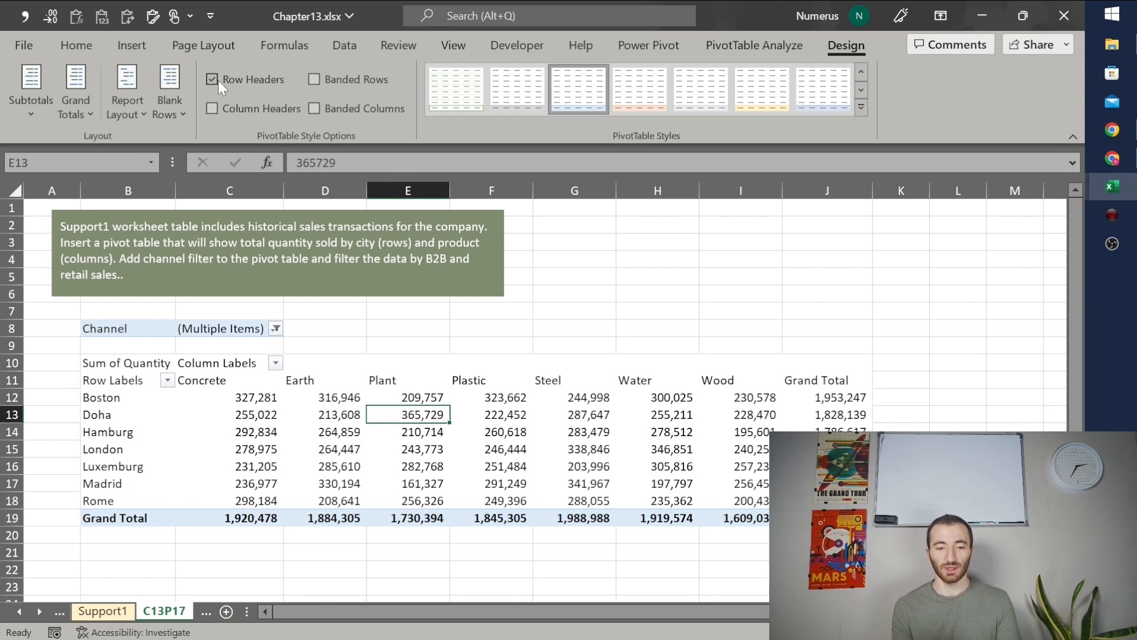
{"action": "left_click", "coordinate": [212, 109]}
{"action": "left_click", "coordinate": [131, 381]}
{"action": "mouse_move", "coordinate": [312, 383]}
{"action": "left_mouse_down"}
{"action": "mouse_move", "coordinate": [681, 382]}
{"action": "mouse_move", "coordinate": [810, 364]}
{"action": "left_mouse_up"}
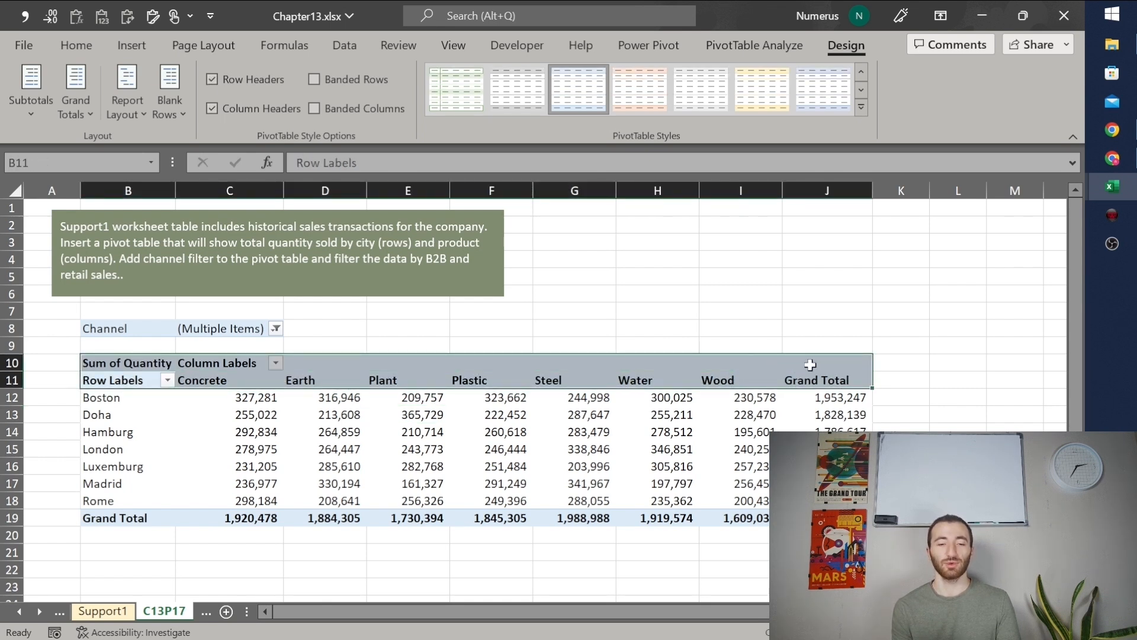
- Try banded rows on the pivot table and turn them off again
{"action": "left_click", "coordinate": [331, 81]}
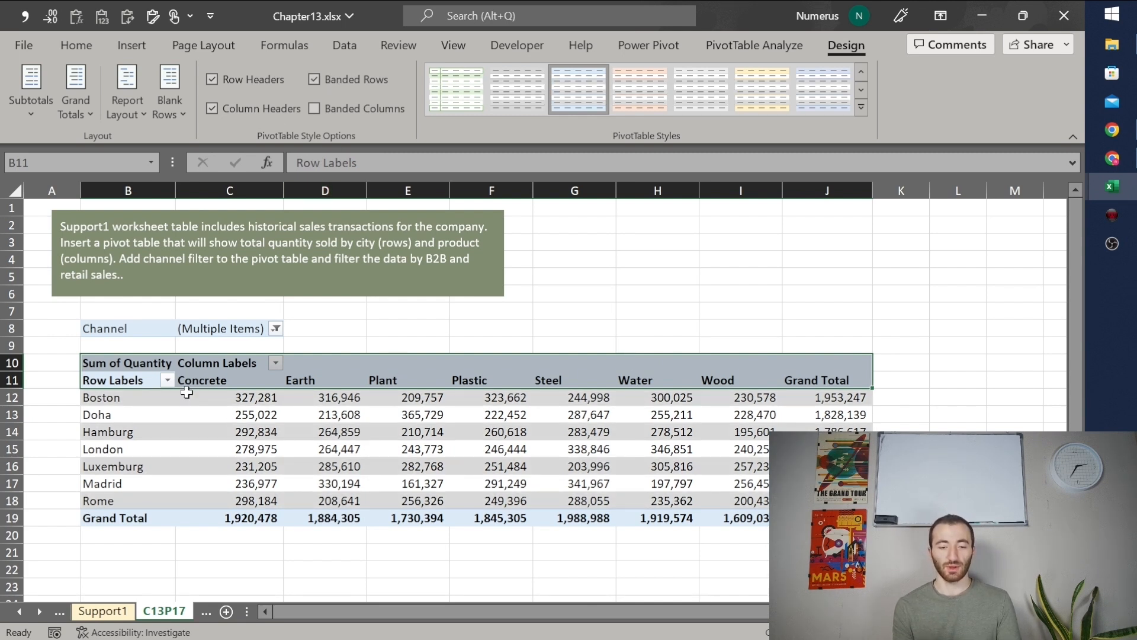
{"action": "left_click", "coordinate": [168, 399]}
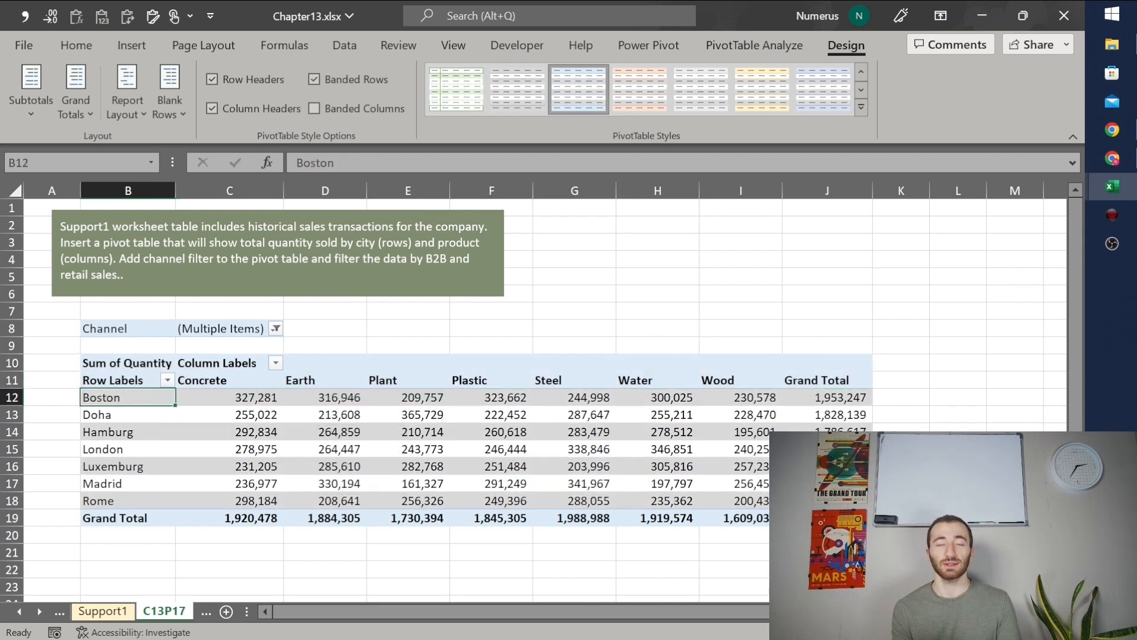
{"action": "left_click", "coordinate": [314, 79]}
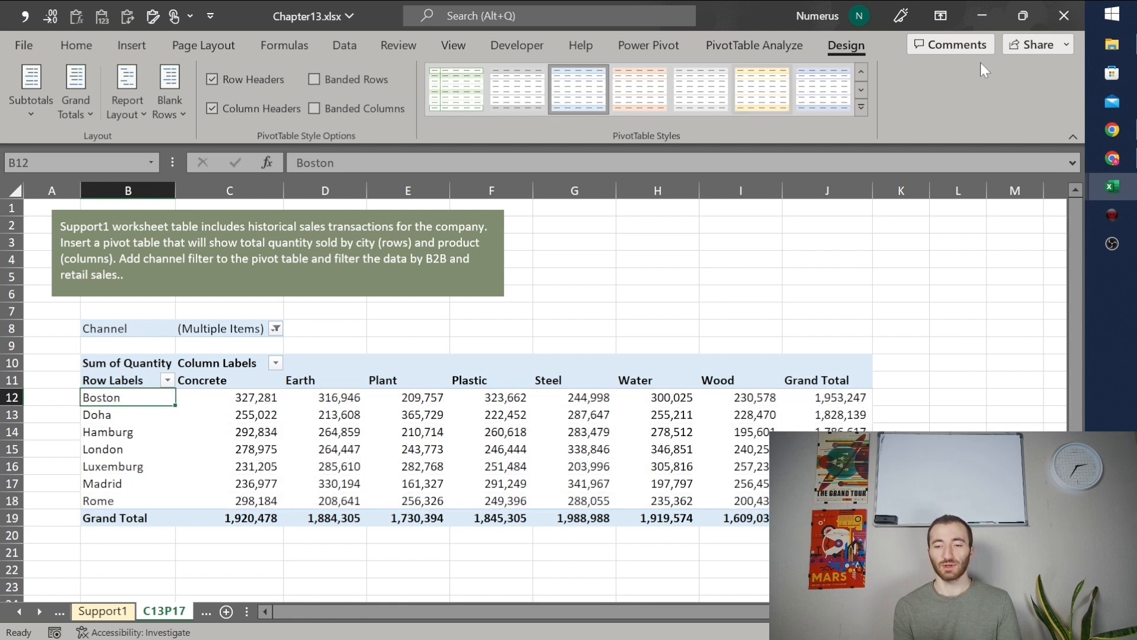
- Refresh the pivot table's data and show the PivotTable Fields pane again
{"action": "left_click", "coordinate": [754, 47]}
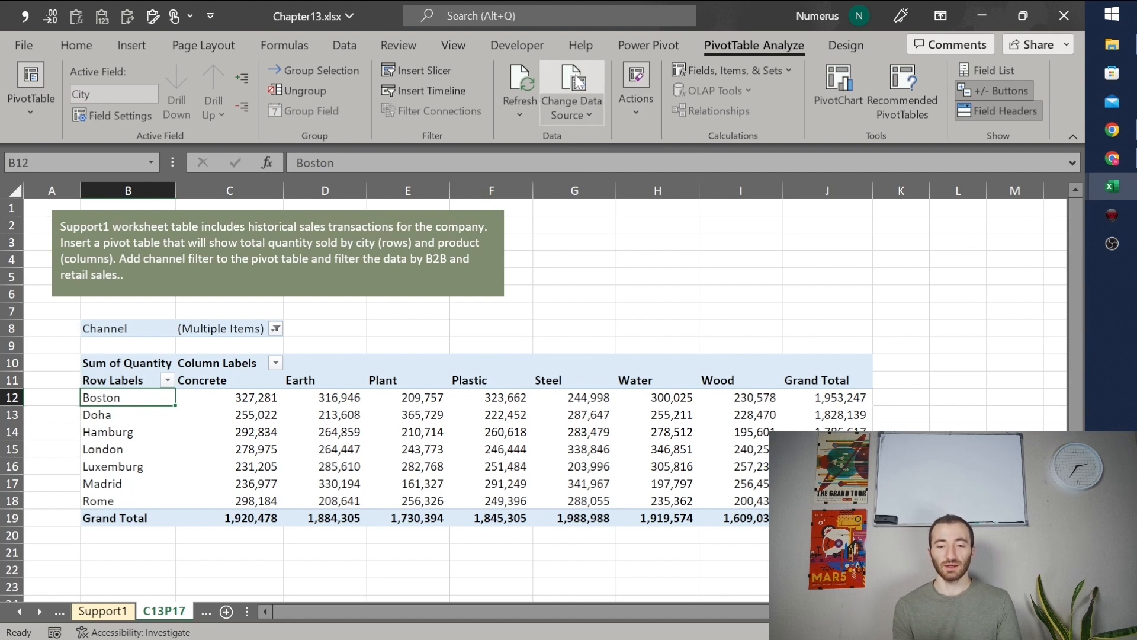
{"action": "left_click", "coordinate": [515, 77]}
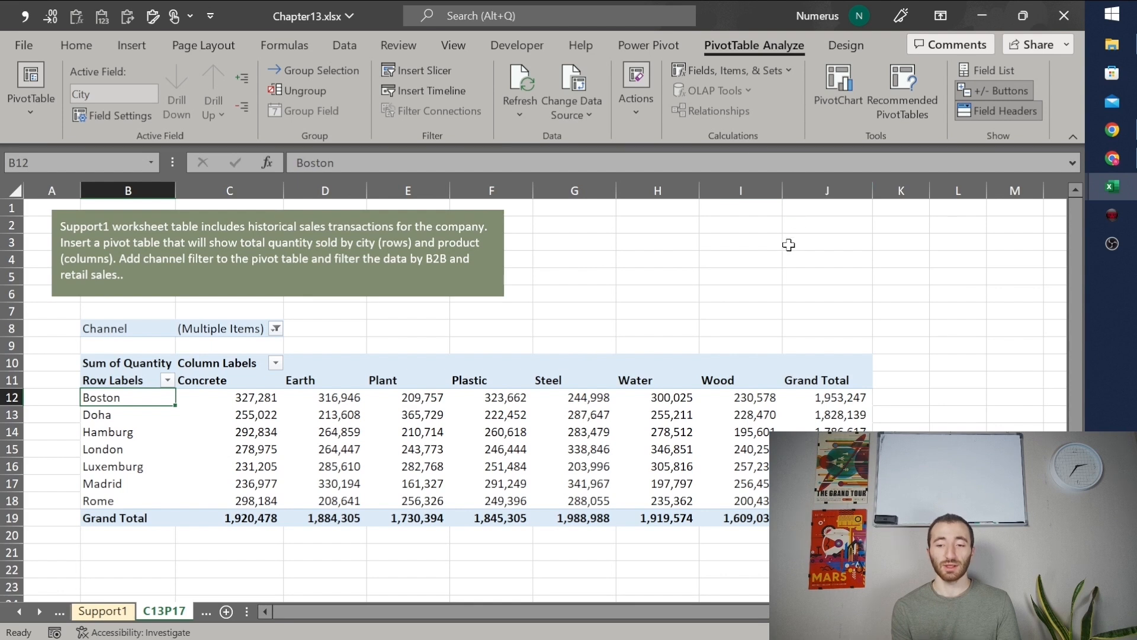
{"action": "left_click", "coordinate": [1010, 68]}
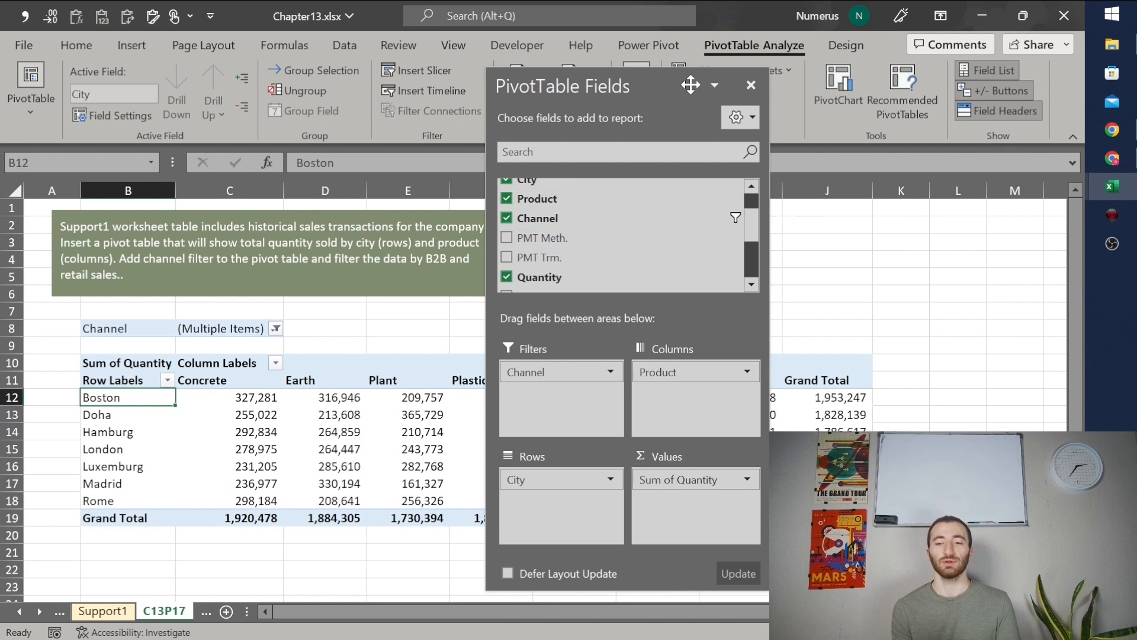